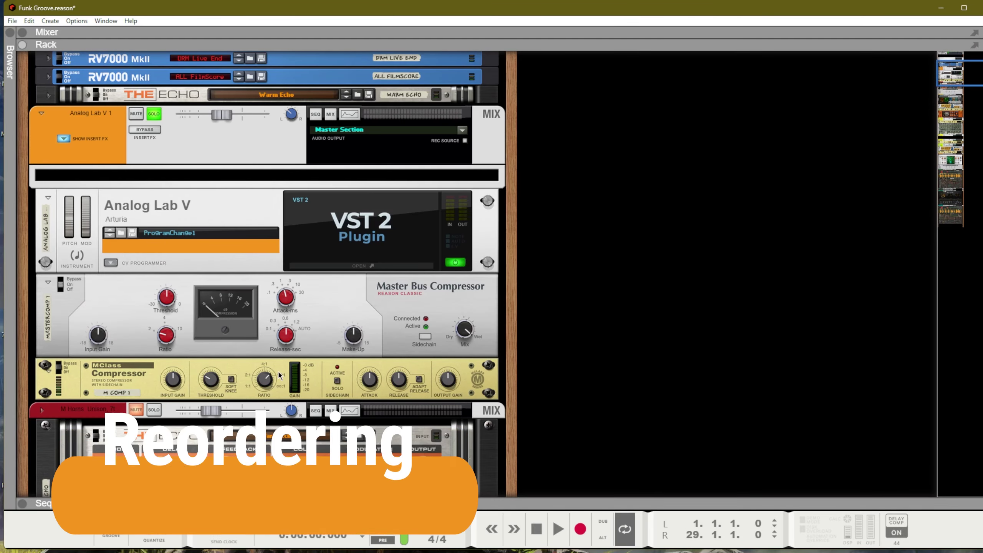
Step: Move The Echo with automatic rerouting above Analog Lab V, and into the M Horns channel below its Combinator
scroll(313, 366, "down", 3)
left_click_drag(188, 324, 191, 99)
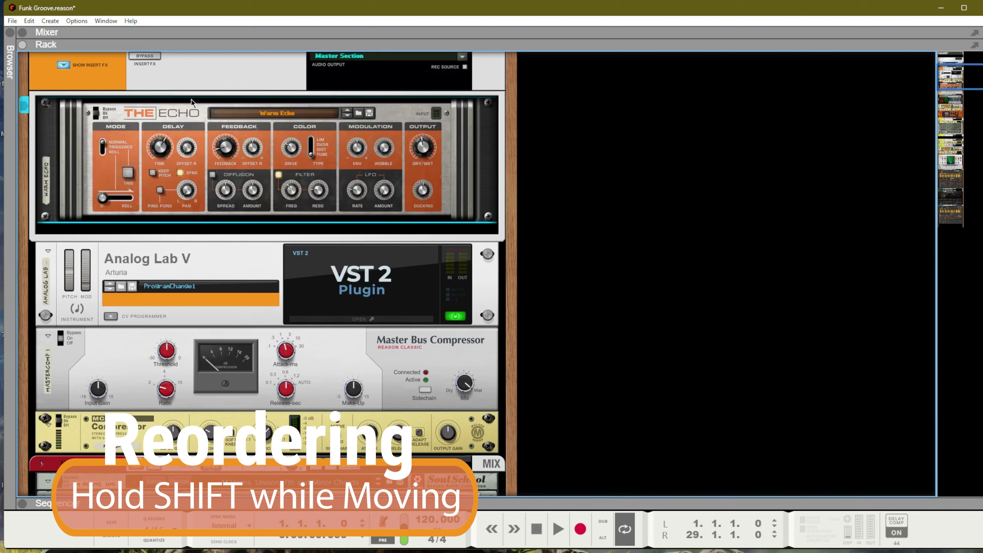
key("Tab")
left_click_drag(261, 484, 266, 427)
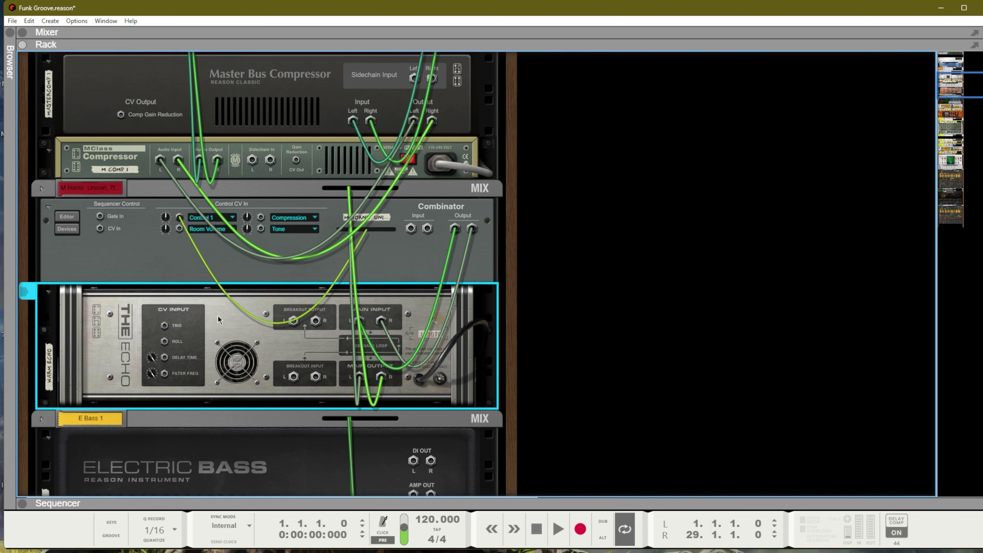
Step: Reorder the E Bass 1 effects to MClass Compressor, Audiomatic, Scream 4, and move the compressor further up the rack out of that chain
scroll(212, 316, "down", 10)
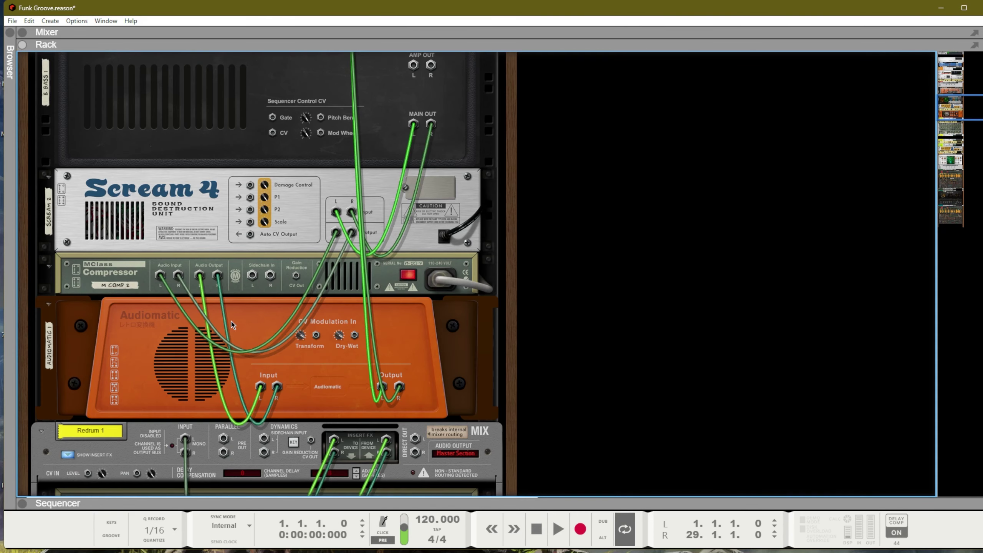
left_click(207, 215)
left_click_drag(174, 355, 184, 192)
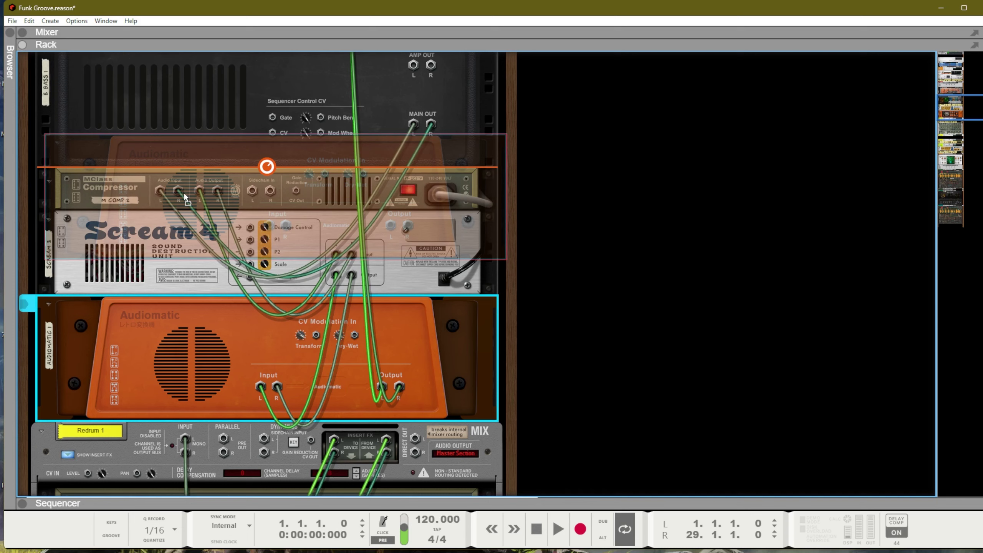
left_click_drag(195, 279, 195, 279)
left_click(121, 318)
left_click_drag(120, 318, 186, 246)
scroll(147, 199, "up", 6)
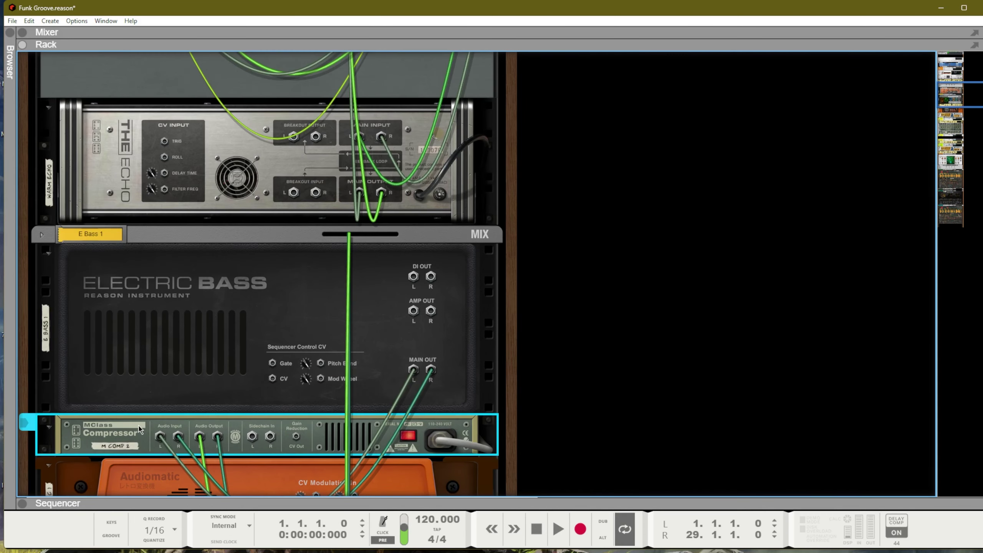
mouse_move(136, 434)
left_mouse_down()
mouse_move(173, 122)
mouse_move(151, 4)
mouse_move(243, 182)
mouse_move(253, 121)
left_mouse_up()
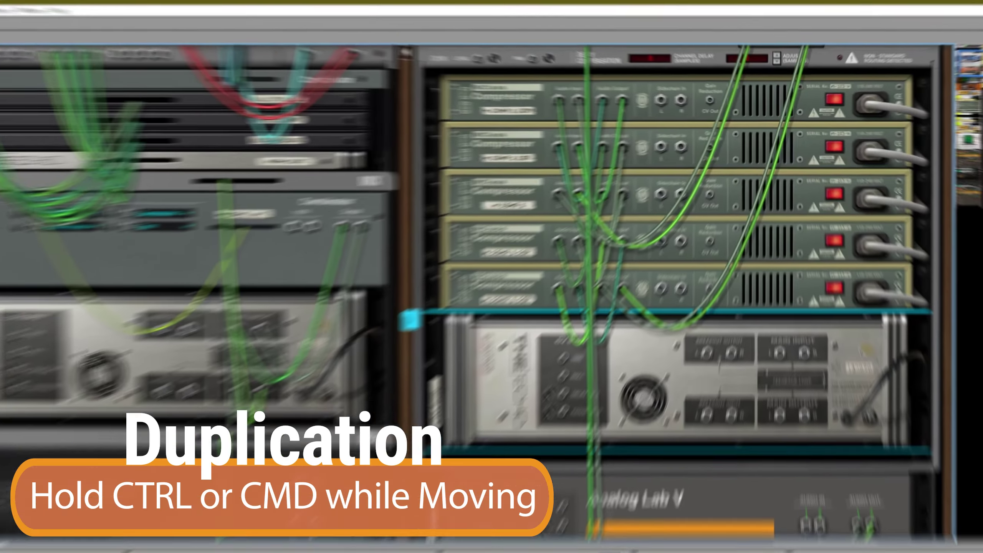
Step: Duplicate The Echo below the MClass Compressors in the second rack column and move the M Horns channel's Echo there with automatic rerouting
left_click_drag(87, 332, 787, 418)
left_click_drag(787, 483, 696, 476)
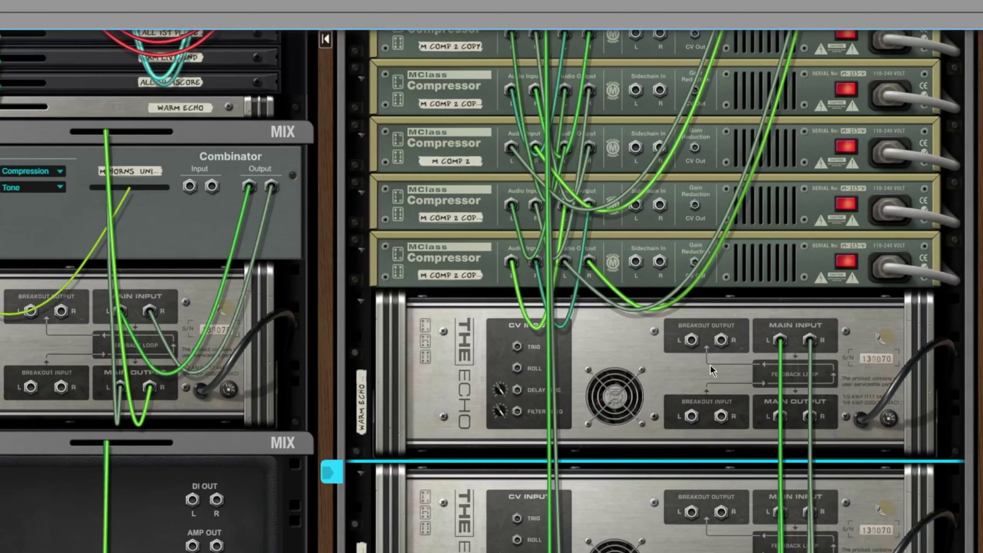
left_click_drag(2, 332, 526, 328)
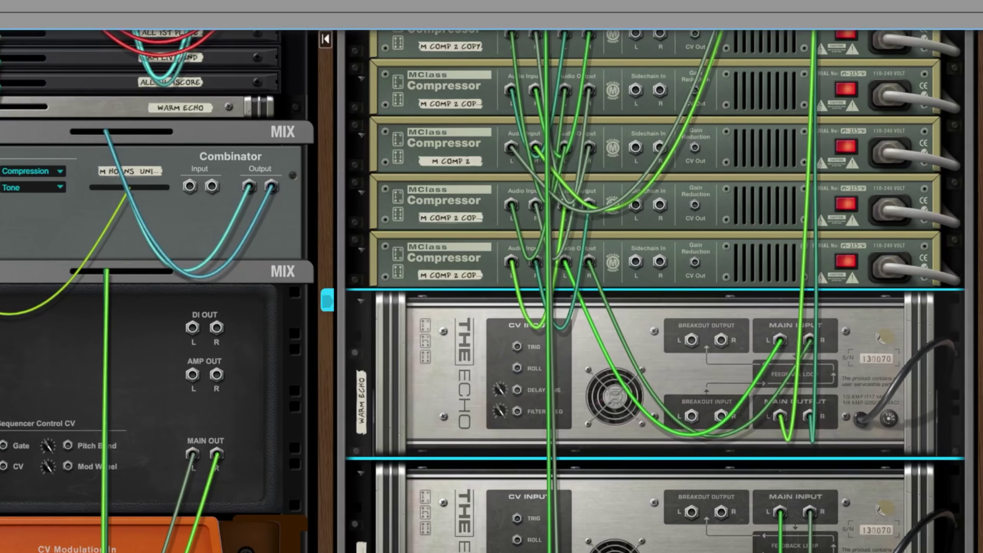
Step: Duplicate the E Bass 1 channel's Audiomatic into the M Horns channel above the Combinator with automatic routing
scroll(490, 383, "down", 4)
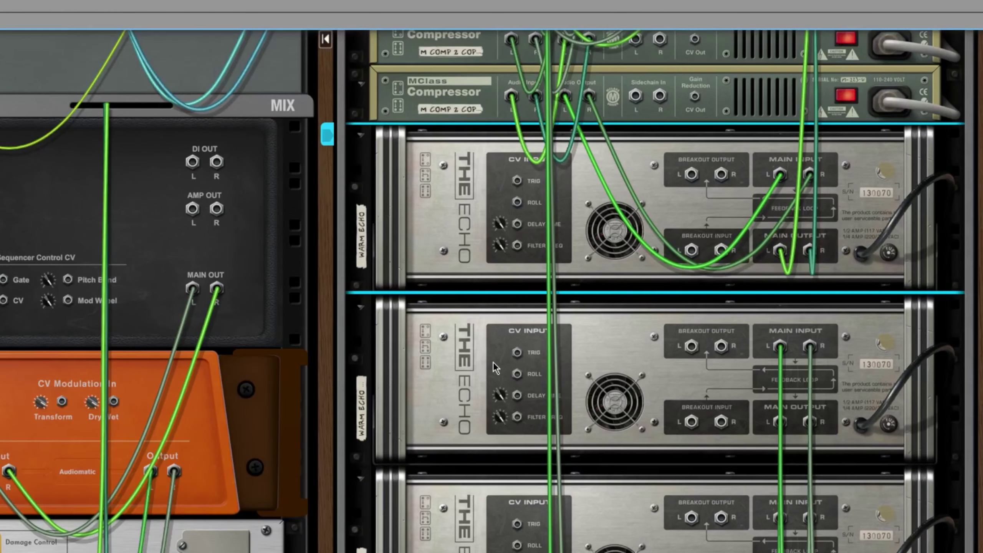
scroll(362, 351, "down", 2)
scroll(361, 350, "up", 4)
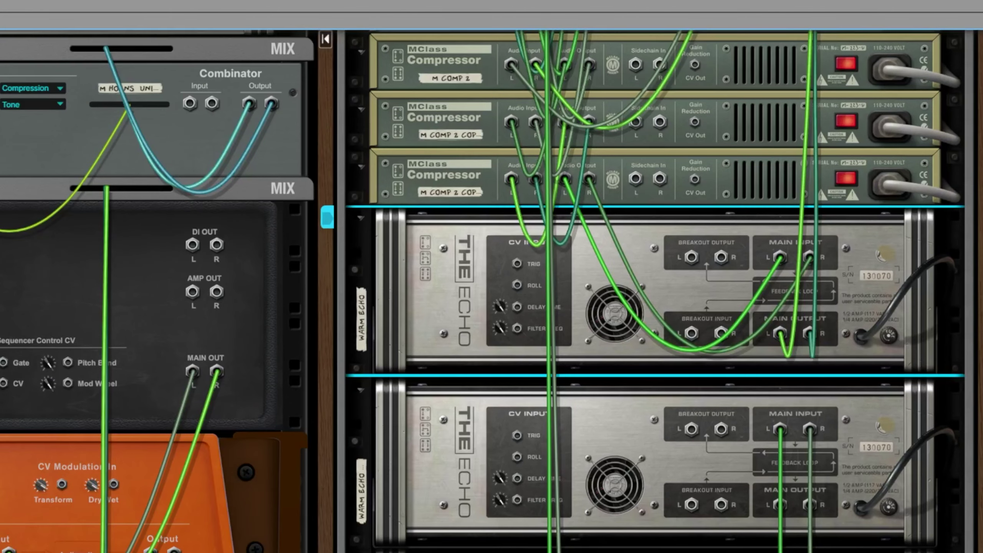
left_click(260, 492)
left_click_drag(0, 505, 78, 199)
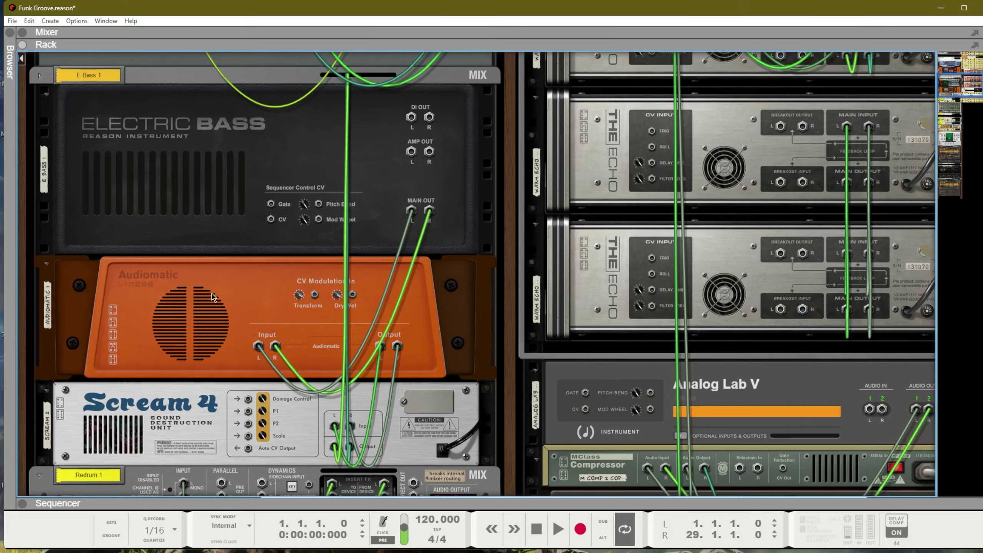
scroll(164, 277, "up", 4)
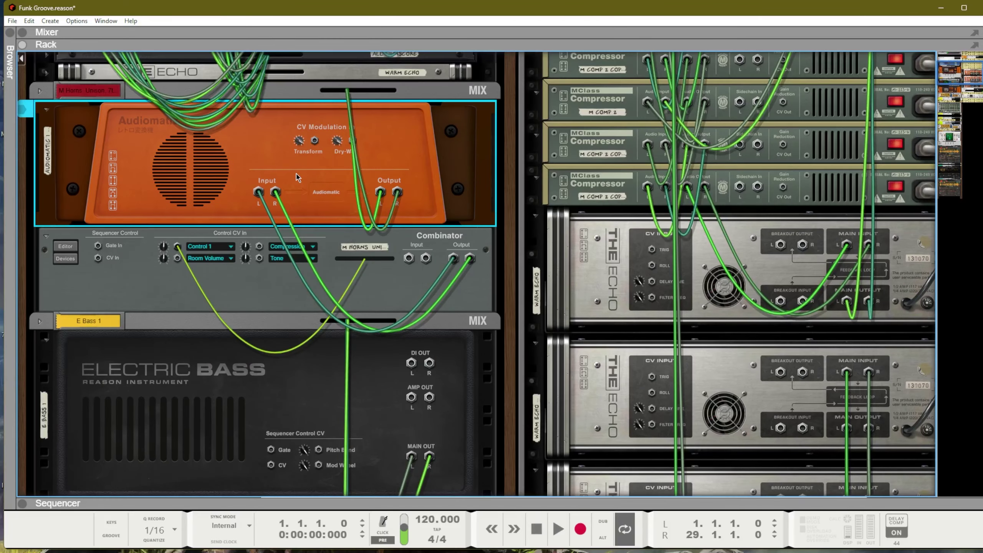
Step: Show the rack front and vary the duplicated Audiomatic's Transform amount through 12%, 63% and 86%, using fine adjustment
key("Tab")
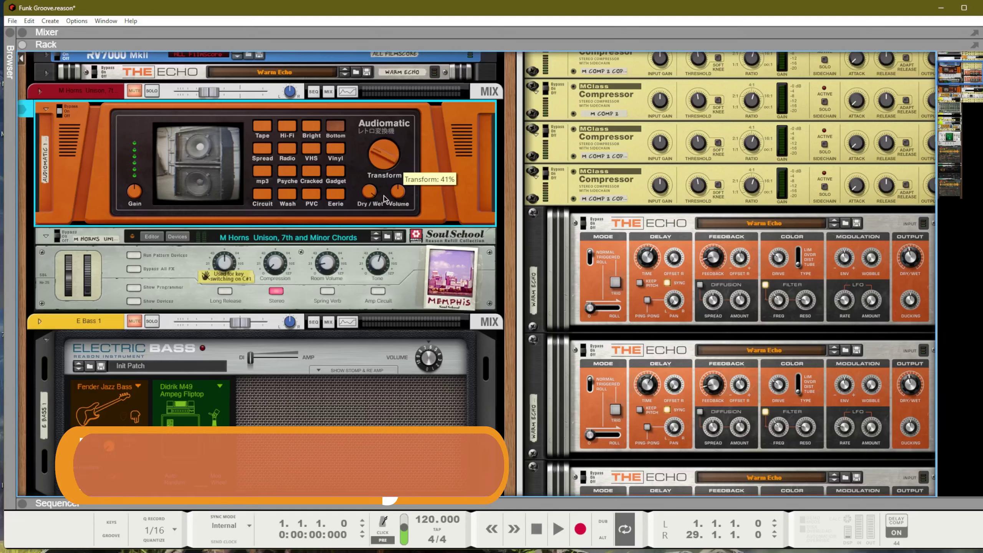
mouse_move(382, 224)
left_mouse_down()
mouse_move(371, 108)
mouse_move(376, 217)
left_mouse_up()
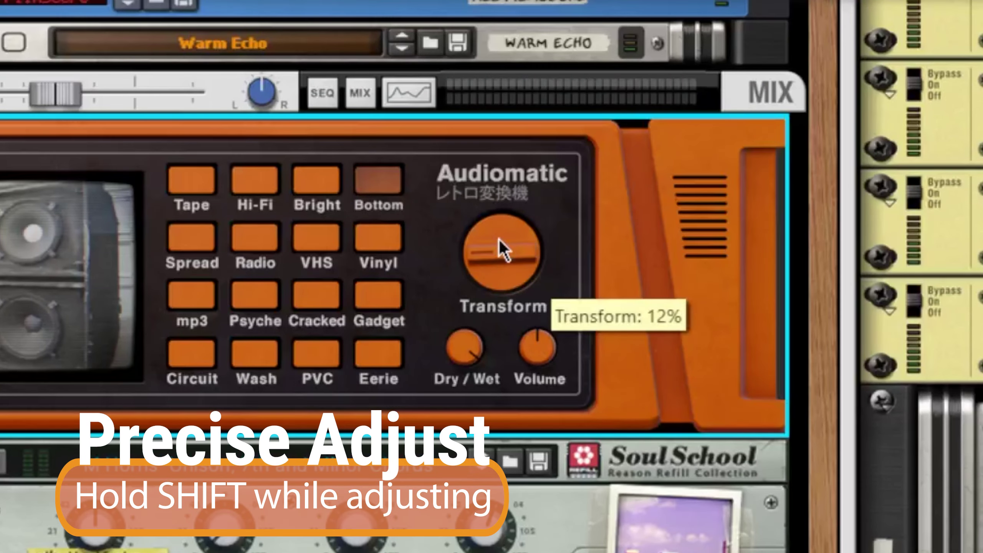
left_click_drag(494, 269, 476, 3)
mouse_move(507, 270)
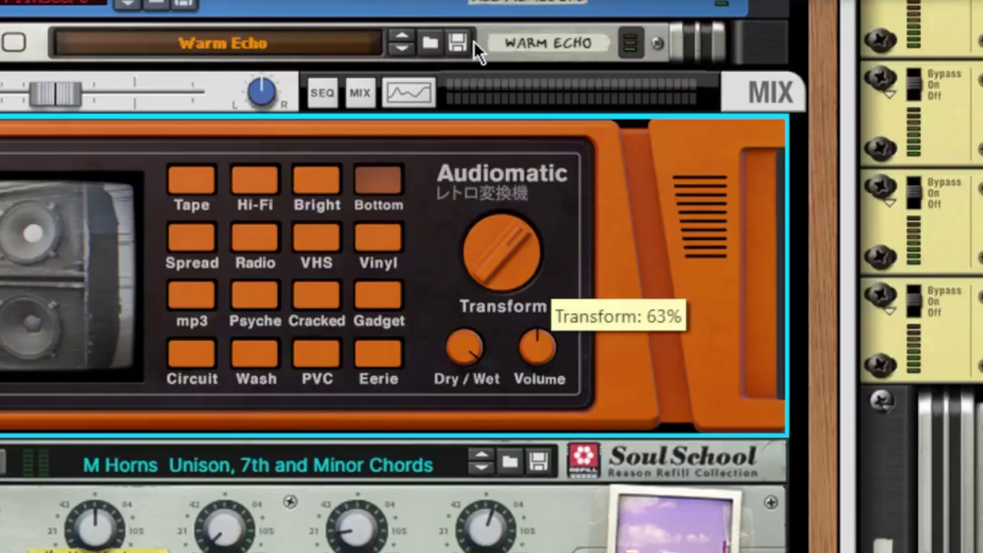
left_click_drag(456, 56, 453, 6)
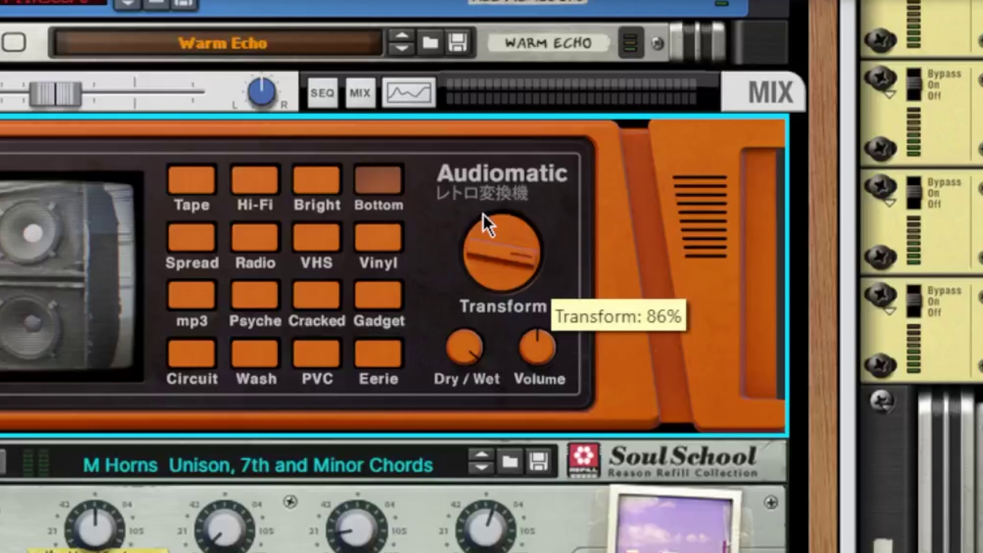
left_click_drag(497, 268, 561, 552)
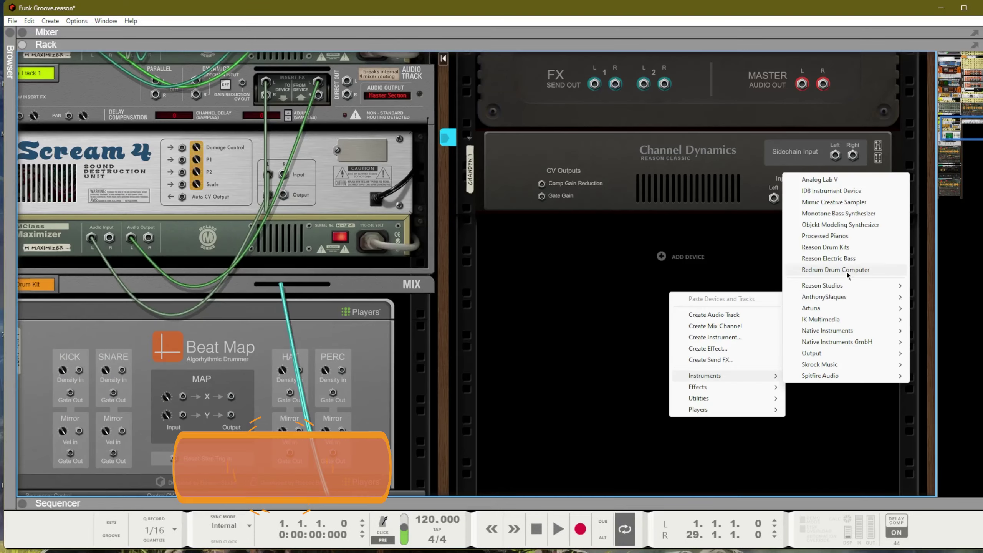
Step: Create an unrouted Reason Electric Bass below Channel Dynamics and route its main output to a new mix channel
left_click(843, 258, "shift")
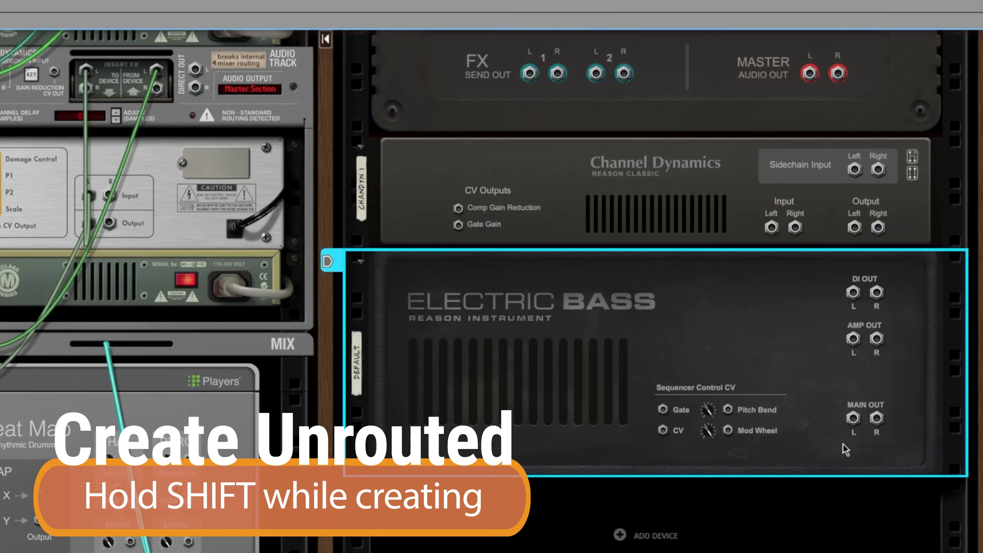
right_click(854, 418)
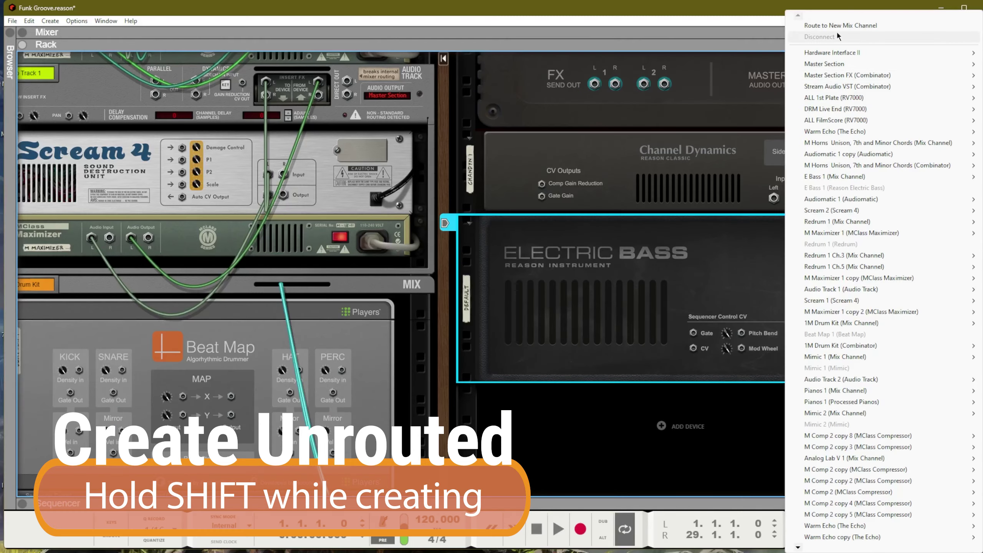
left_click(690, 334)
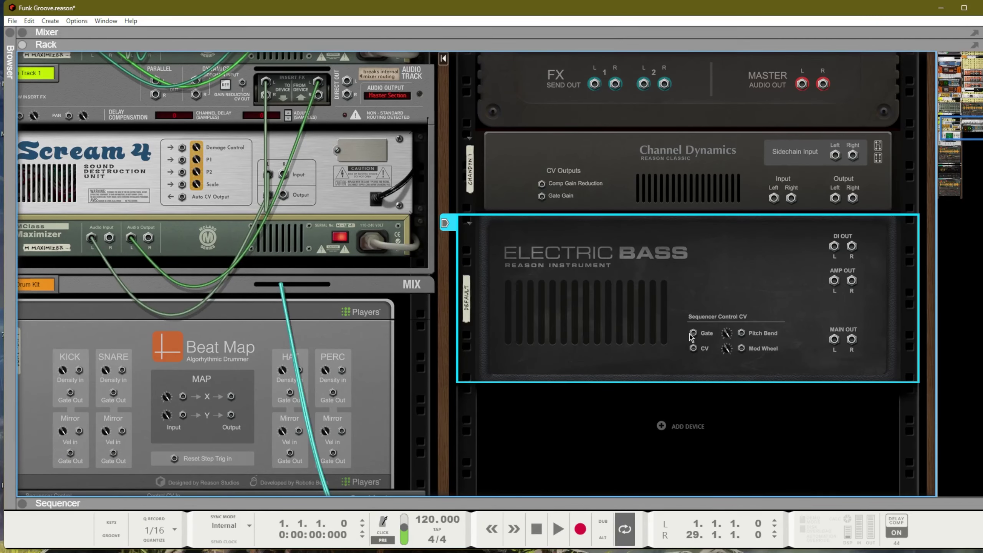
left_click(834, 340)
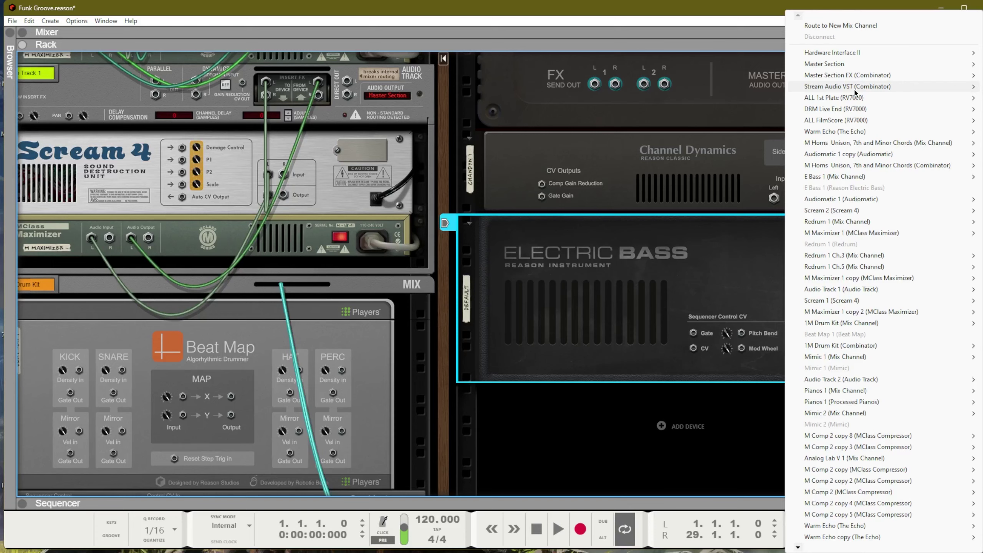
left_click(842, 24)
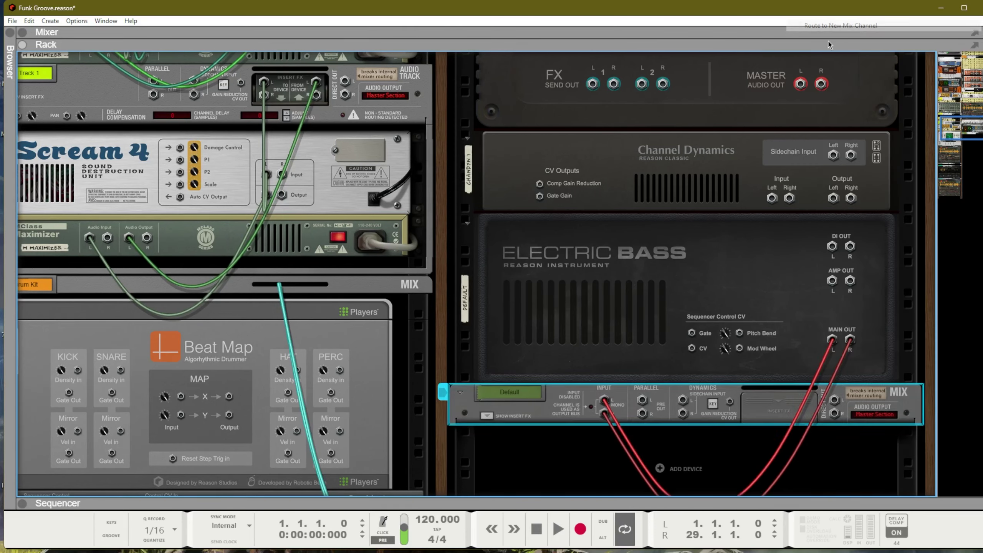
Step: Auto-route the Channel Dynamics device above the new Electric Bass
right_click(686, 161)
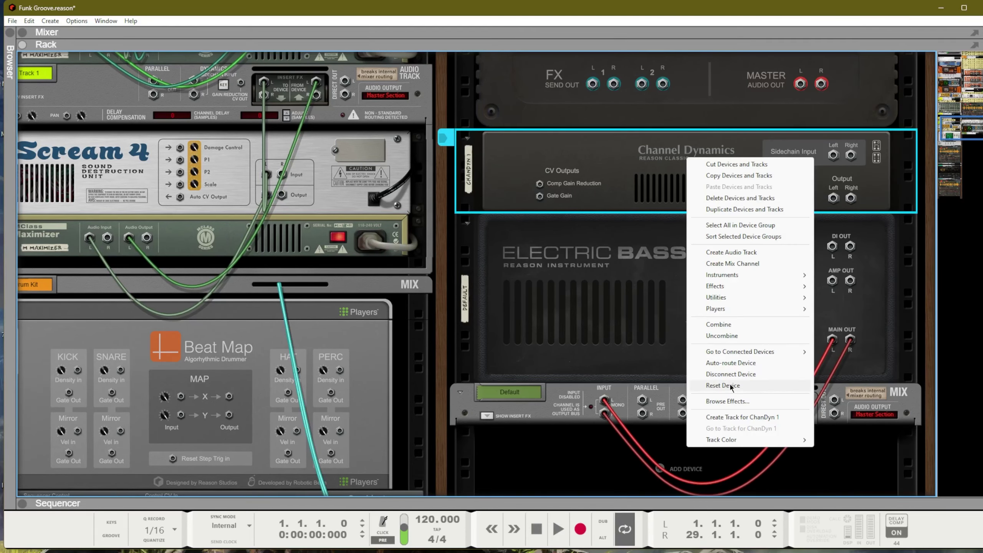
left_click(736, 367)
Step: Select the Mimic, Channel Dynamics, Electric Bass and its Default mix channel together and delete them
scroll(730, 262, "up", 3)
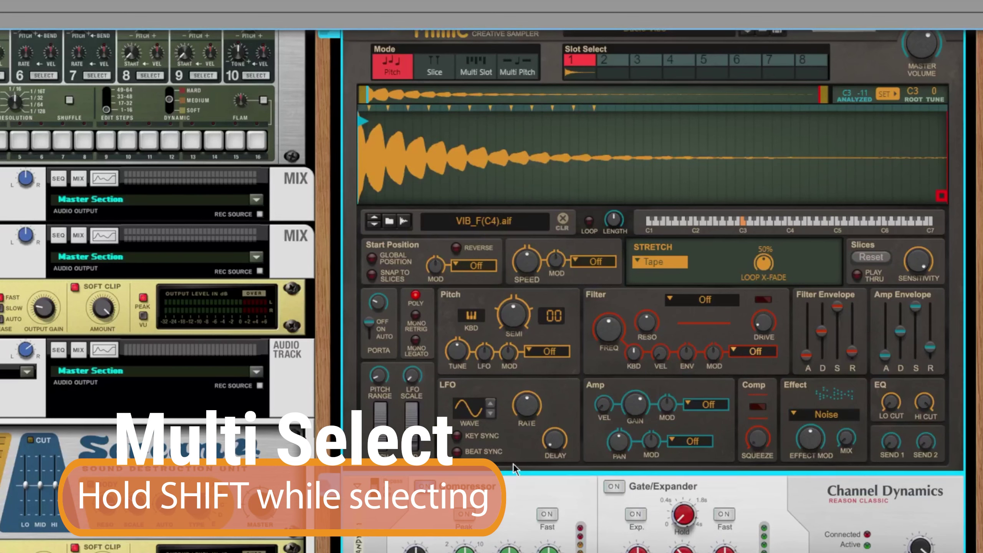
scroll(515, 469, "down", 5)
left_click(542, 294, "shift")
left_click(544, 528, "shift")
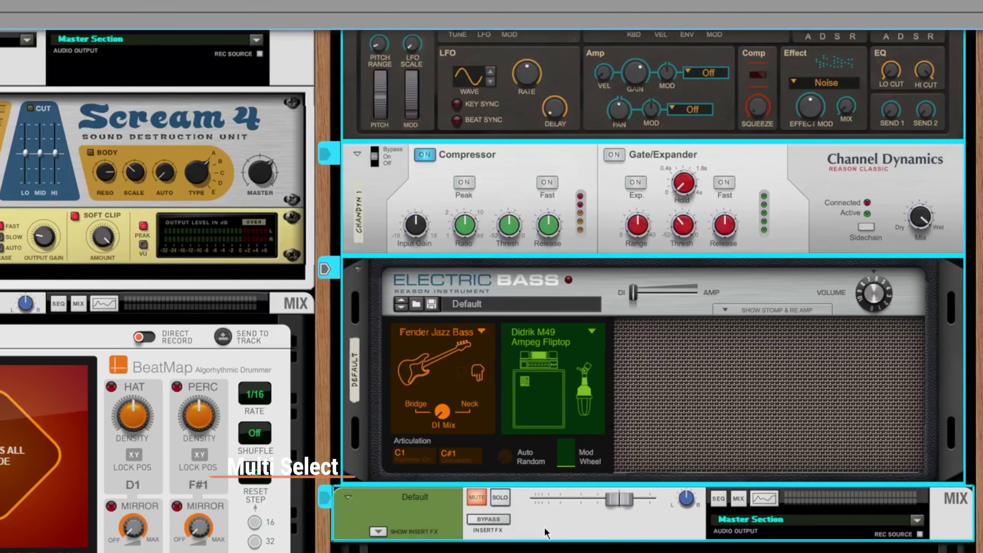
key("Delete")
key("Escape")
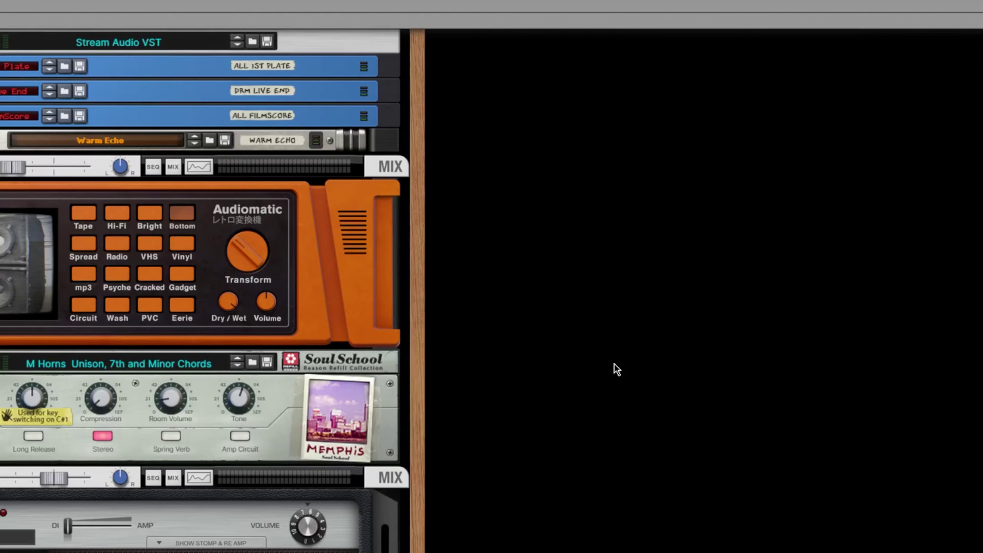
Step: Move the whole M Horns device group, with its mix channel, Audiomatic and Combinator, into the second rack column
scroll(613, 366, "up", 3)
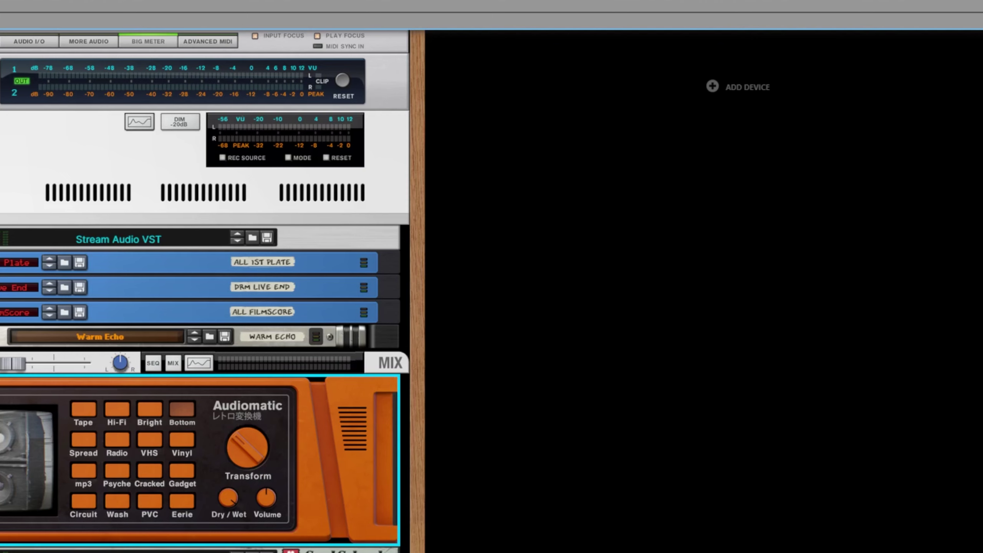
left_click_drag(0, 438, 417, 420)
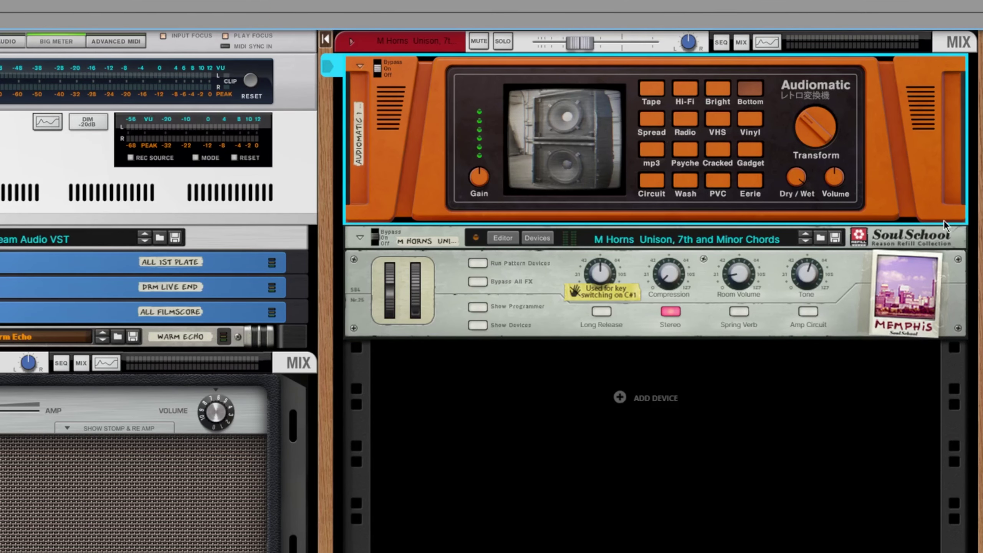
mouse_move(974, 64)
left_mouse_down()
mouse_move(974, 408)
mouse_move(975, 64)
left_mouse_up()
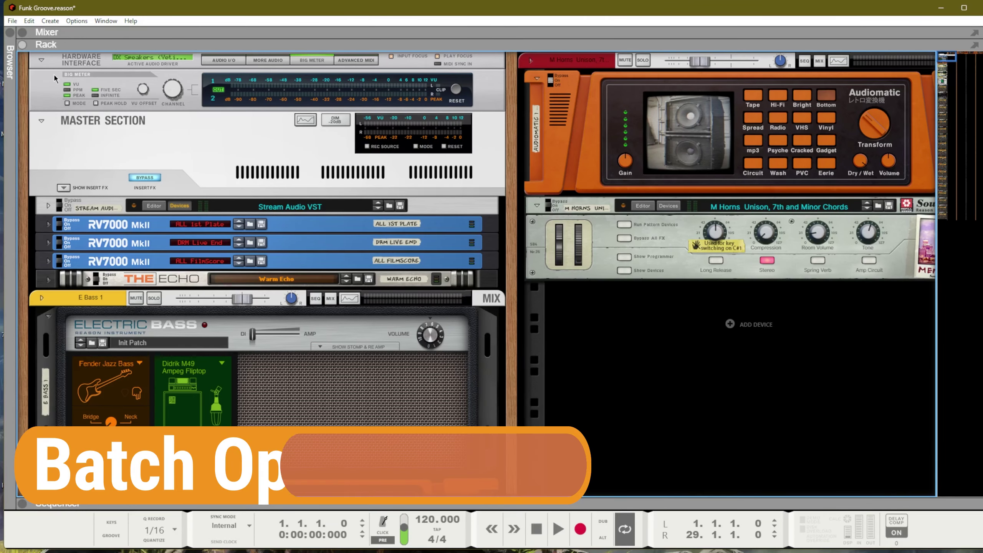
Step: Collapse all devices in the first rack column at once, starting from the Hardware Interface
left_click(38, 63, "alt")
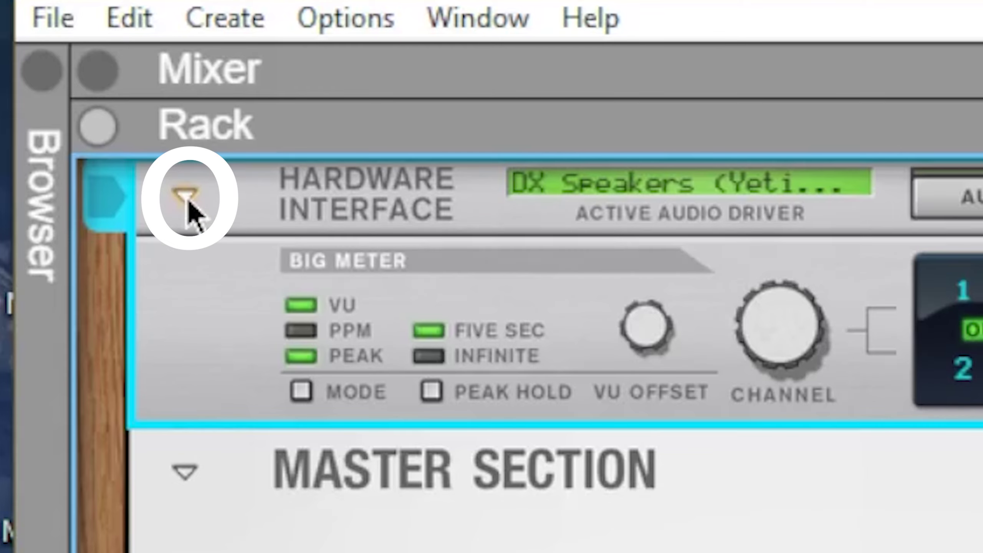
left_click(188, 199, "alt")
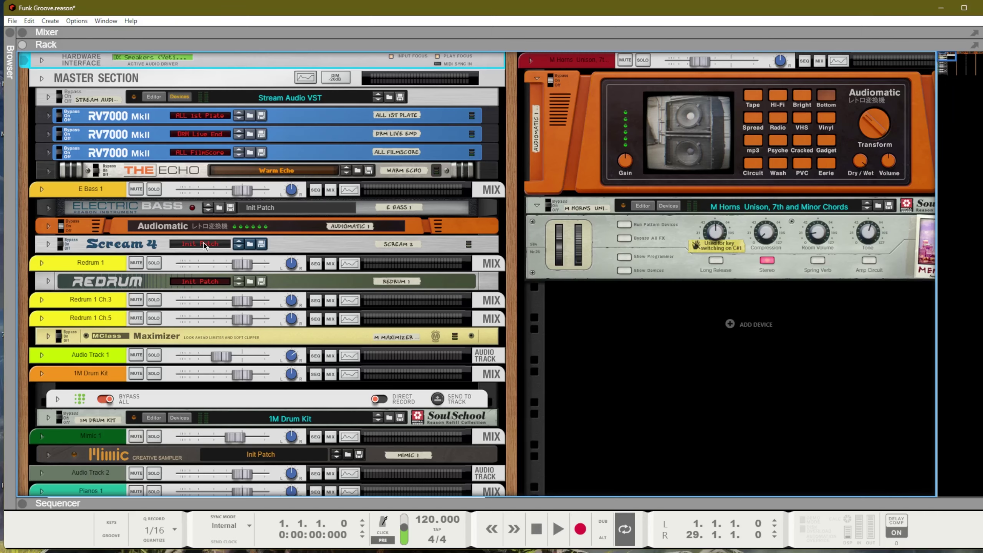
scroll(203, 244, "down", 15)
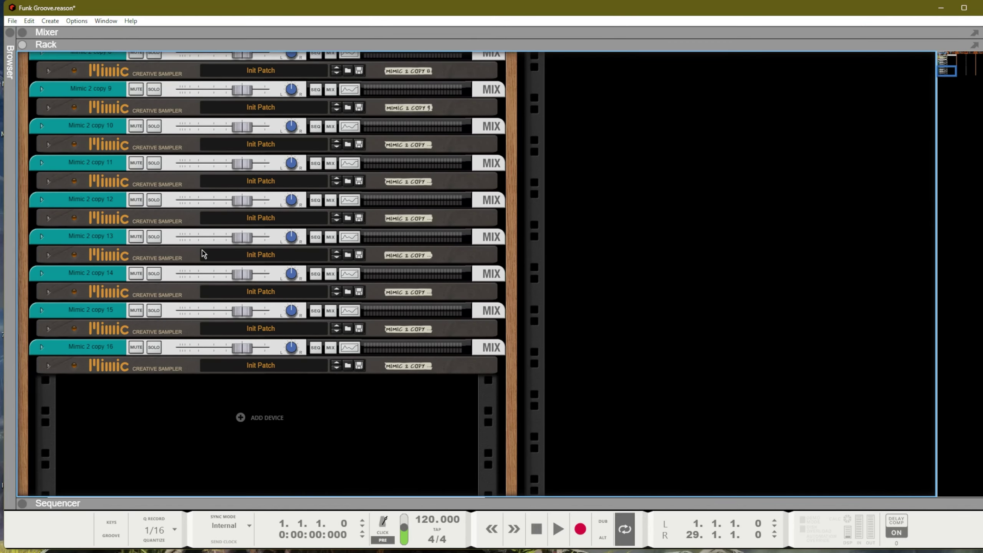
scroll(202, 251, "up", 15)
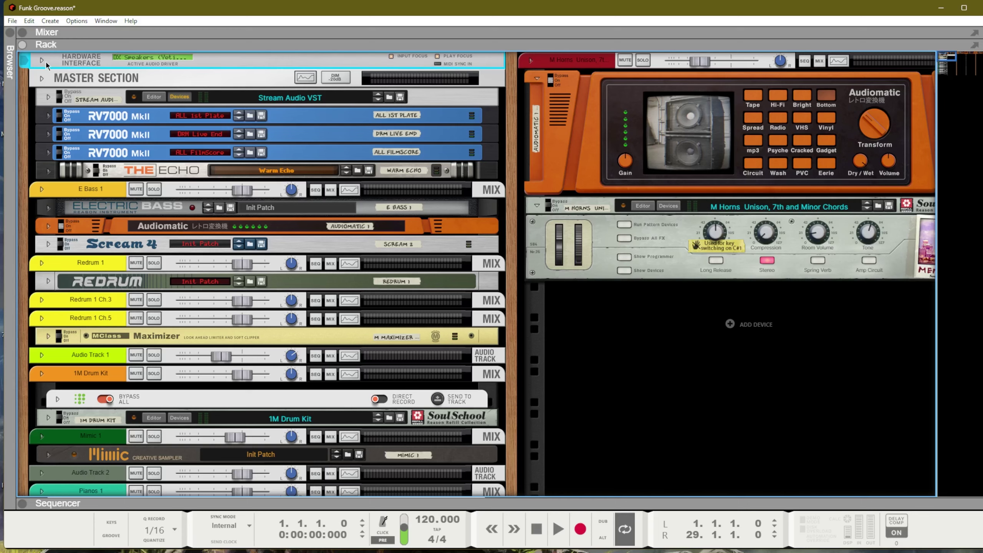
Step: Expand all devices in the first rack column at once
left_click(43, 59, "alt")
scroll(138, 162, "down", 10)
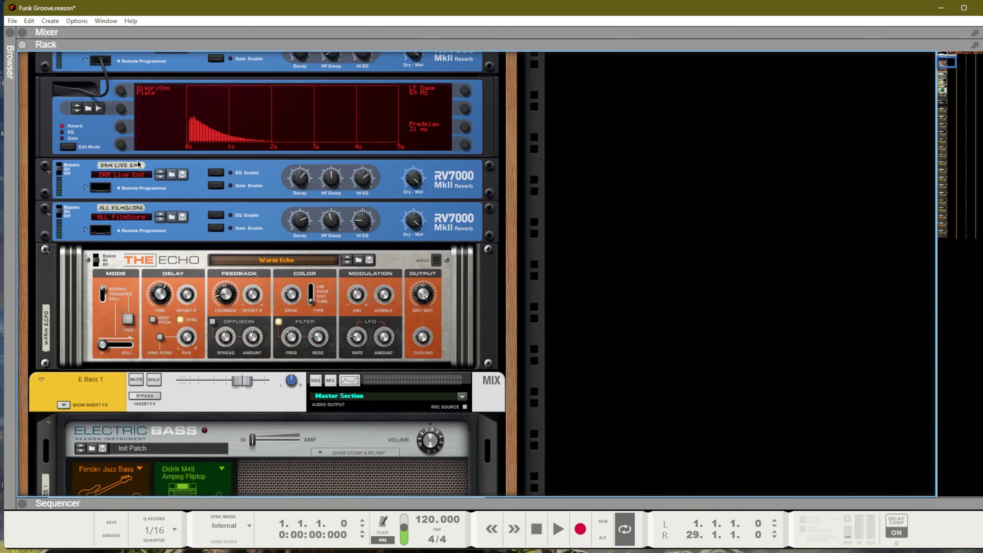
scroll(137, 166, "down", 15)
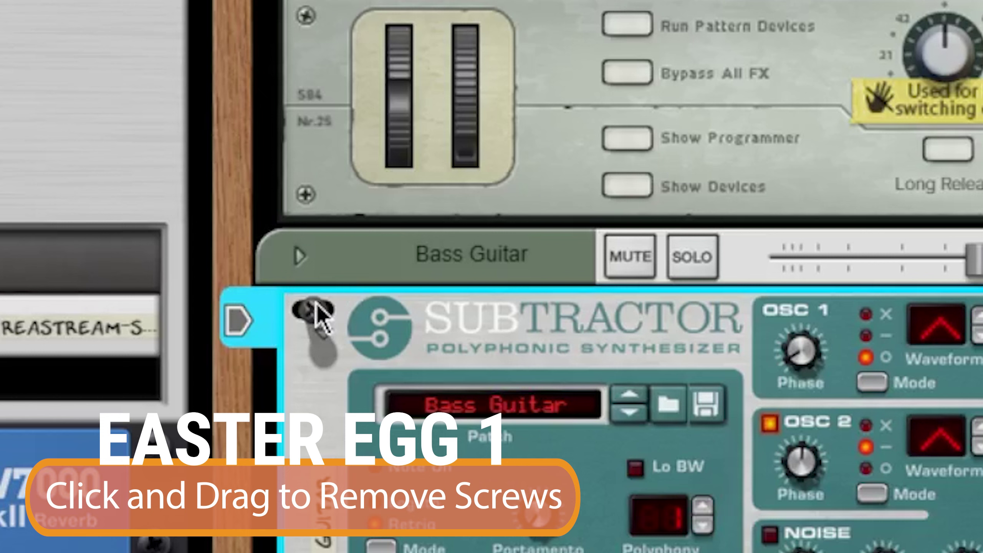
Step: Pull a screw loose on the Bass Guitar SubTractor and flip the rack to view the Redrum's back panel
left_click_drag(376, 174, 380, 87)
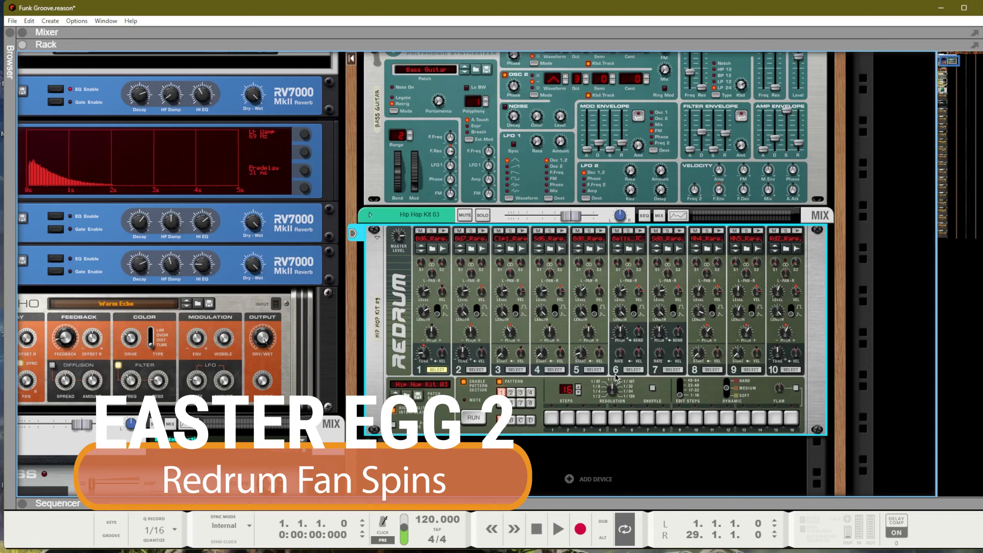
key("Tab")
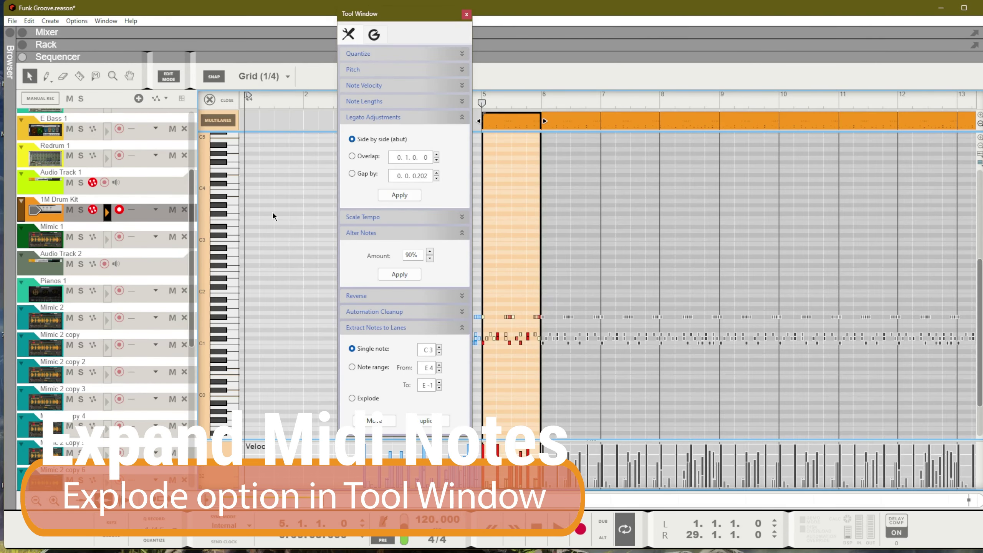
Step: Explode the notes of the first 1M Drum Kit clip and move them onto separate lanes
double_click(273, 213)
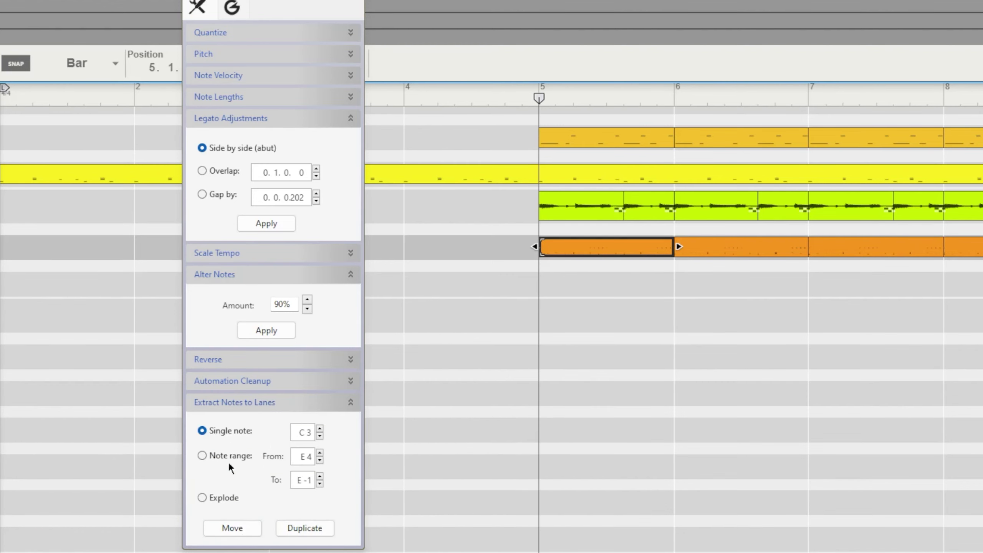
left_click(242, 535)
left_click(694, 275)
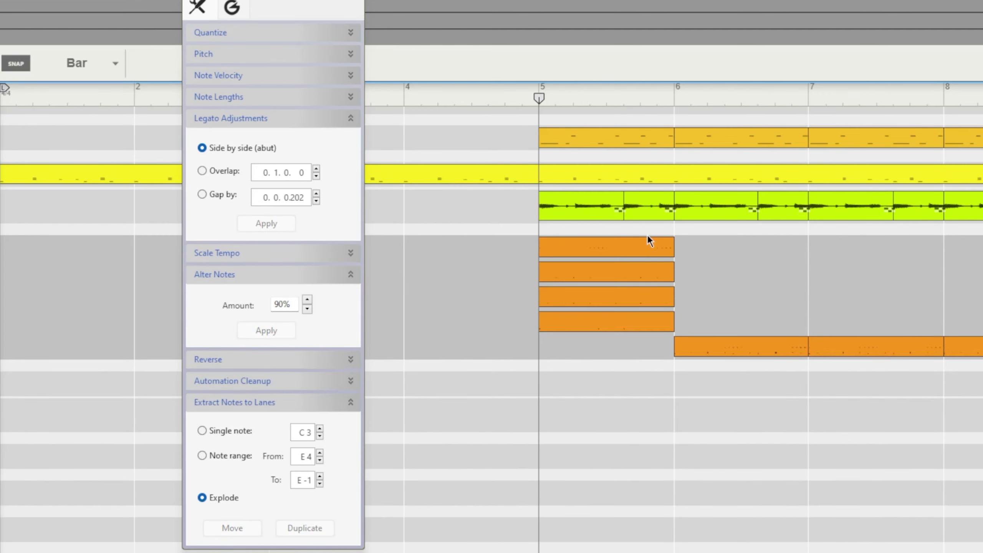
Step: Inspect the notes in each exploded 1M Drum Kit lane clip, one clip after another
double_click(615, 242)
scroll(460, 402, "down", 2)
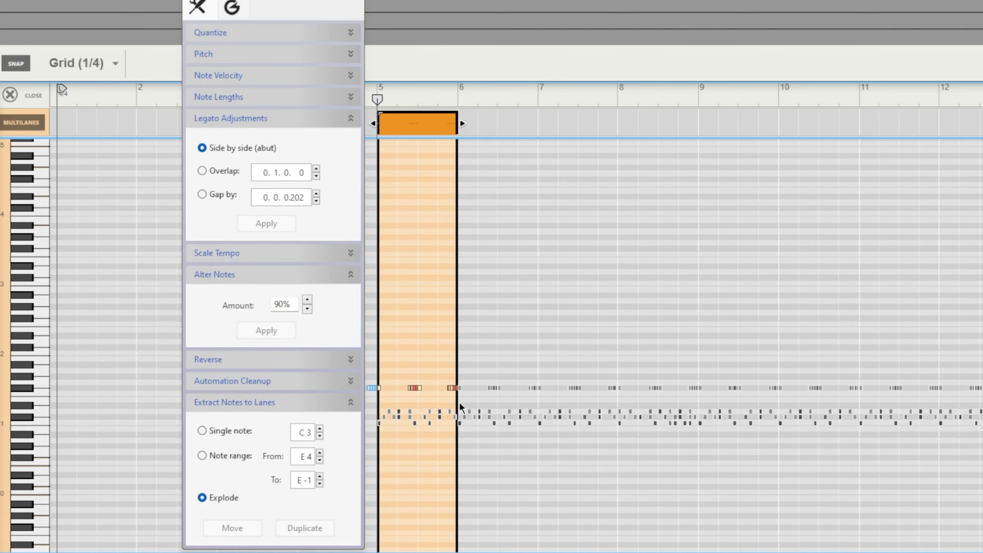
key("Escape")
double_click(545, 282)
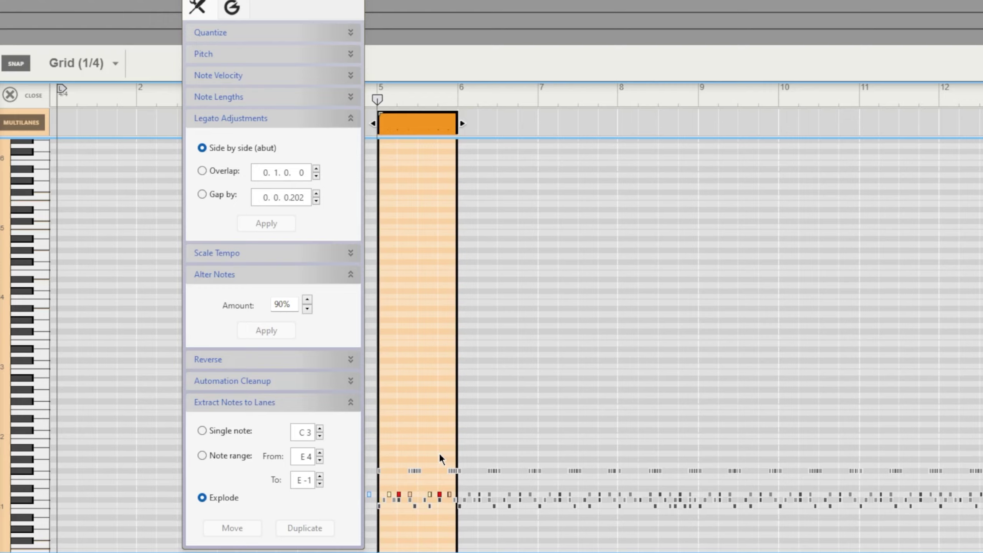
key("Escape")
double_click(619, 299)
key("Escape")
double_click(585, 321)
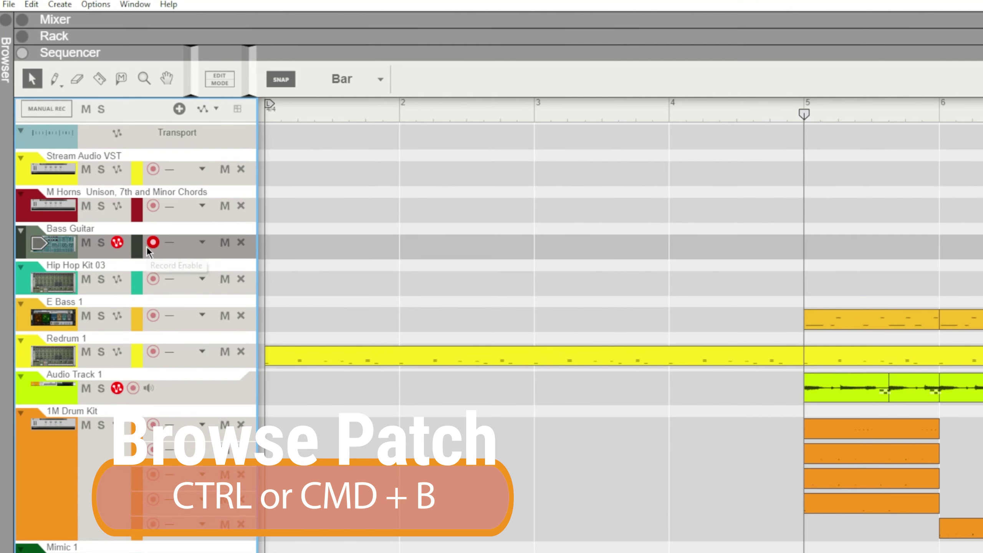
Step: Browse patches for the selected Bass Guitar track's device
key("ctrl+b")
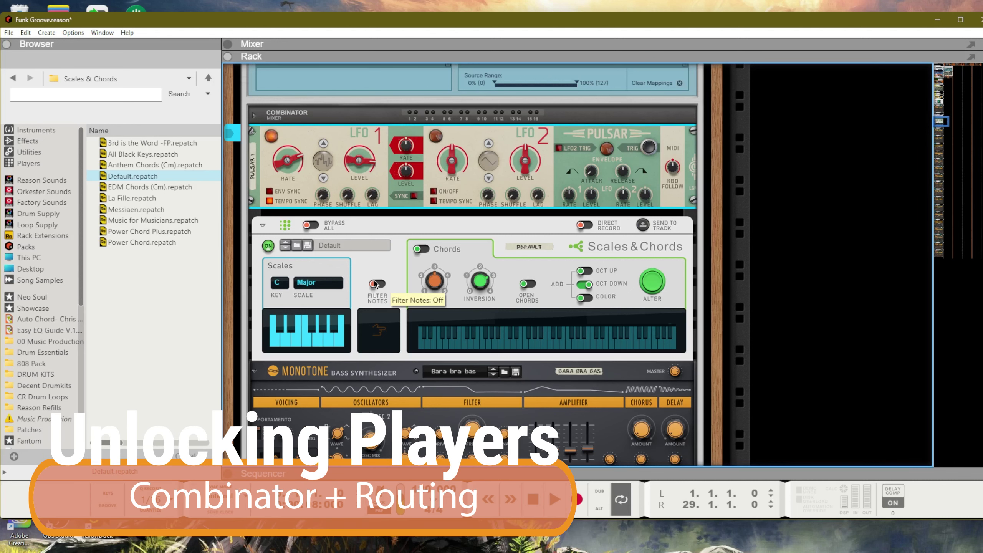
Step: Check the Combinator mapping options on the Scales & Chords player's Notes, Inversion and Octave Up controls
right_click(436, 286)
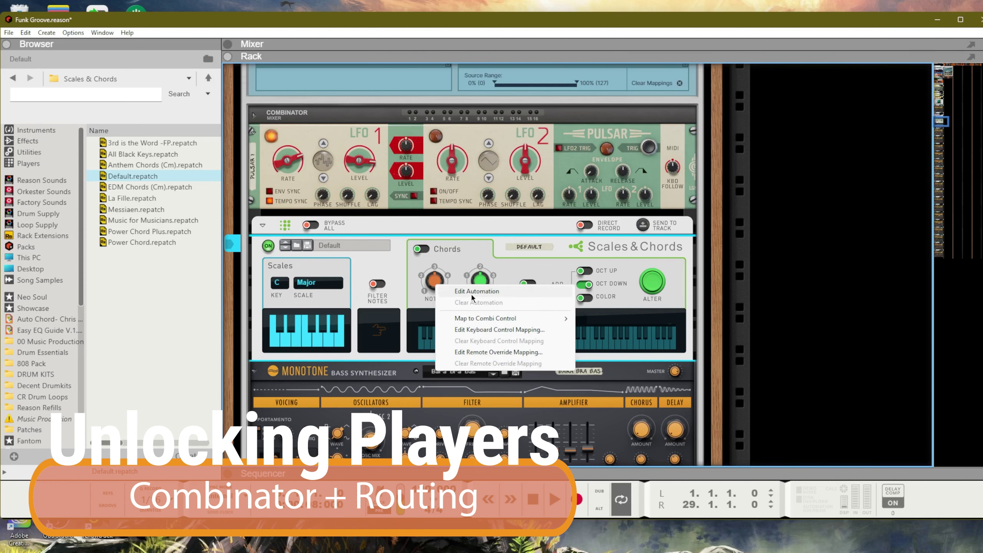
right_click(494, 278)
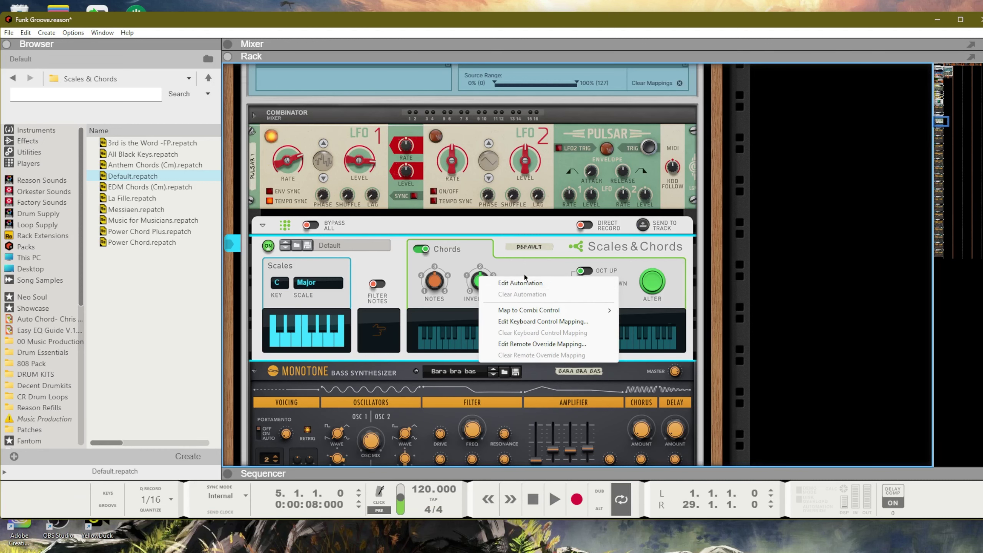
left_click(525, 274)
right_click(581, 273)
left_click(602, 263)
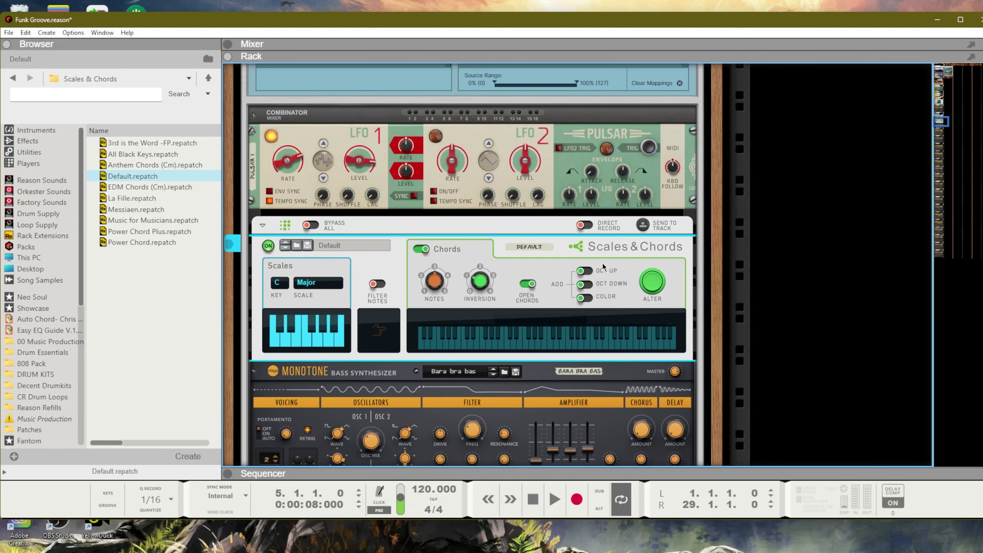
Step: Examine the rear CV cables from Pulsar LFO 1 to the Combinator and compare them with the Combinator's CV source assignments
key("Tab")
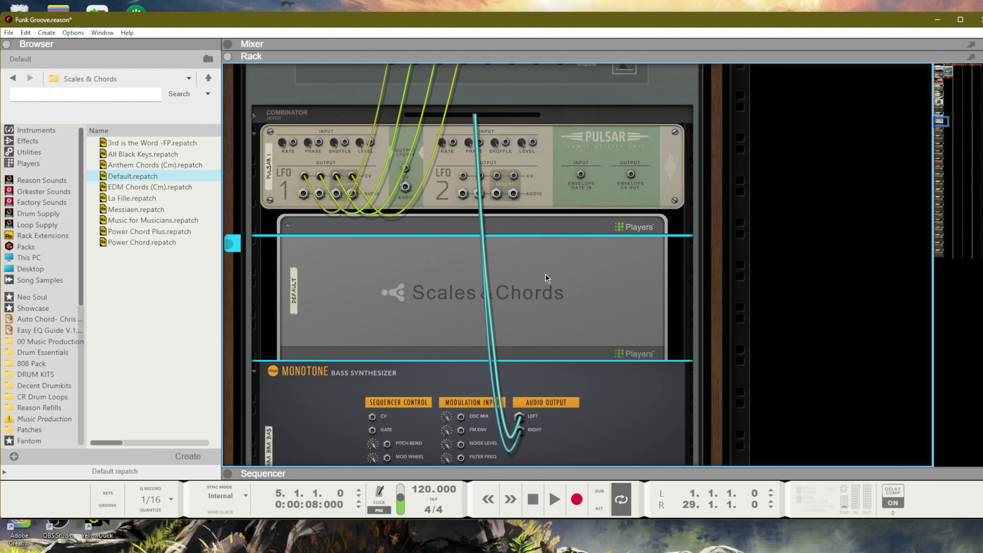
key("Tab")
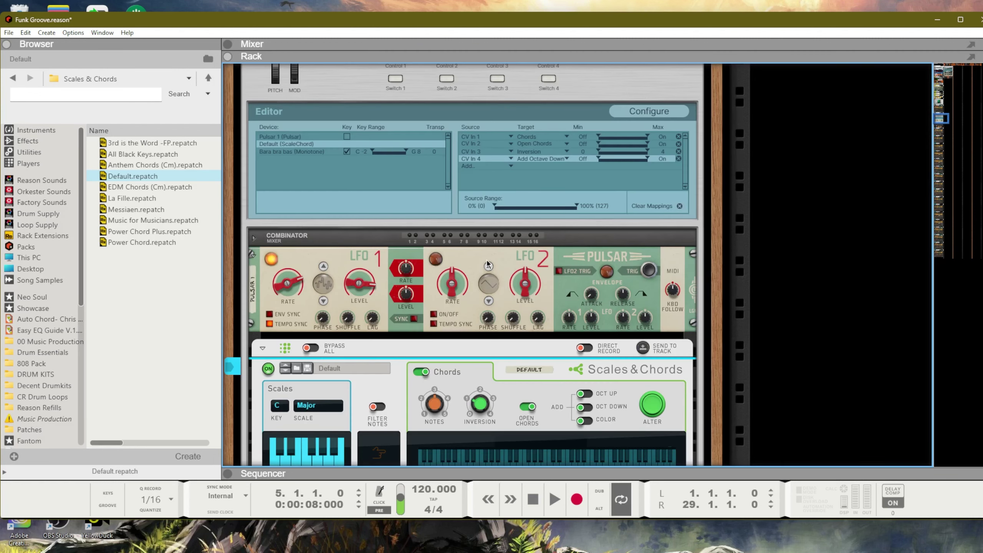
key("Tab")
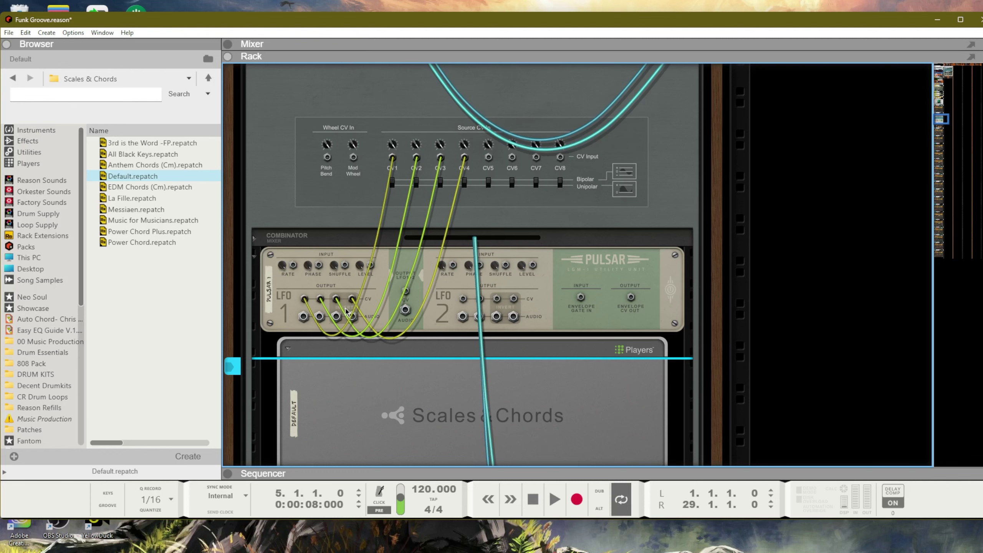
key("Tab")
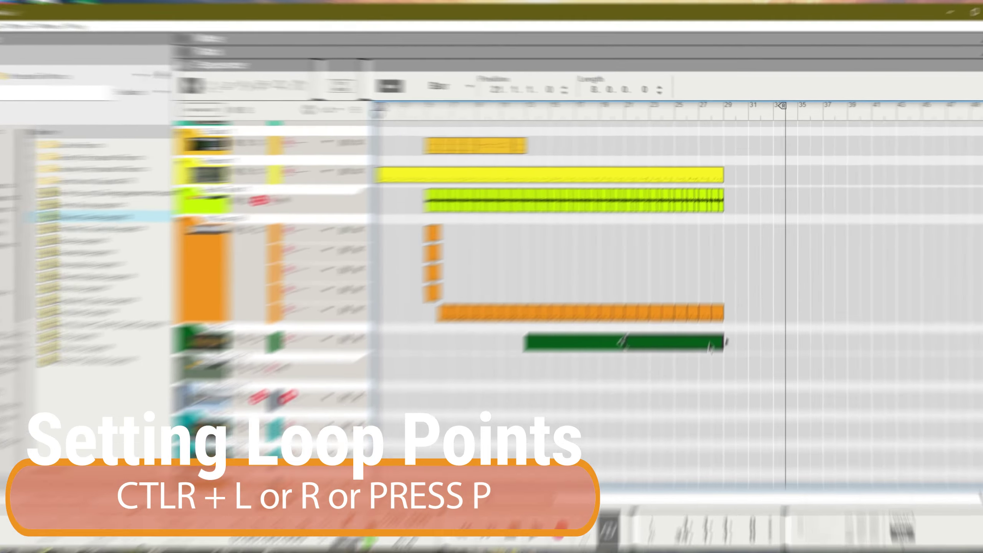
Step: Loop the selected Mimic 1 clip, and move the left locator to bar 1 and the right locator to bar 37
key("p")
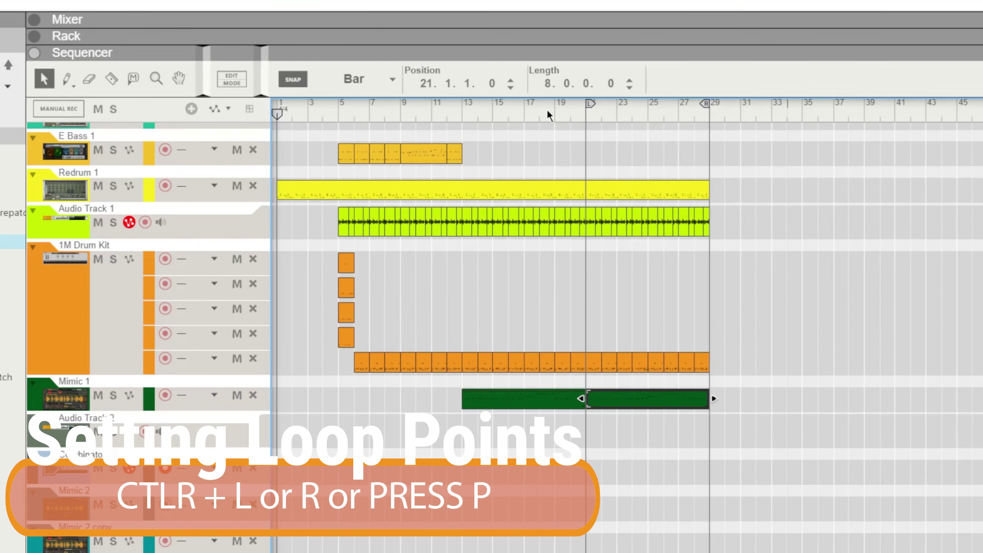
left_click_drag(540, 112, 147, 136)
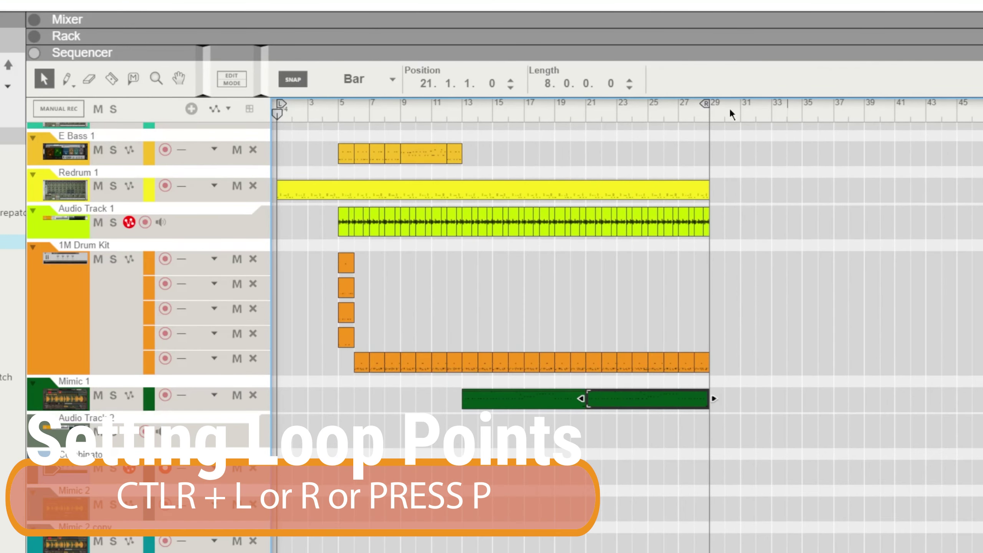
left_click_drag(731, 114, 834, 114)
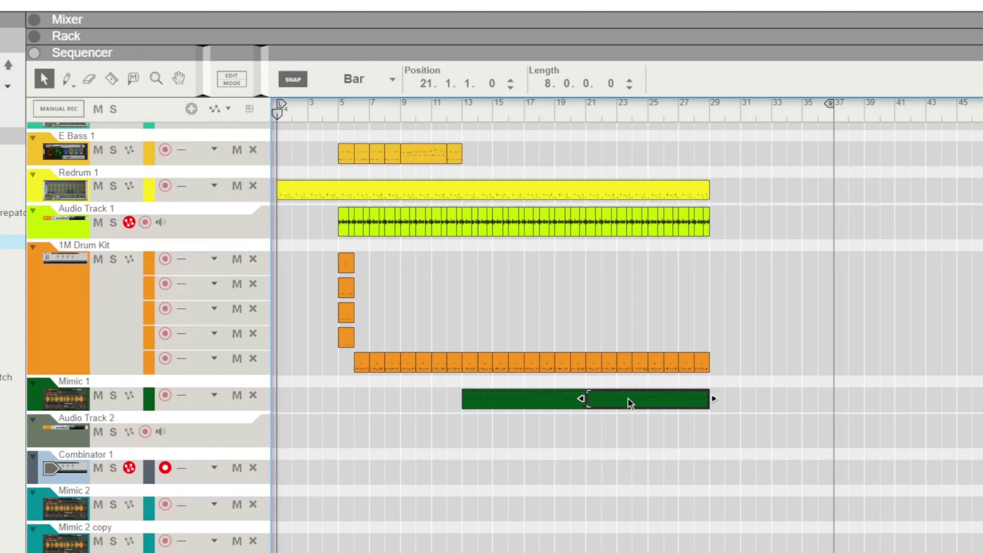
Step: Set the loop to the selected Mimic 1 clip, from bar 21 to bar 29, and play it briefly
key("p")
key("space")
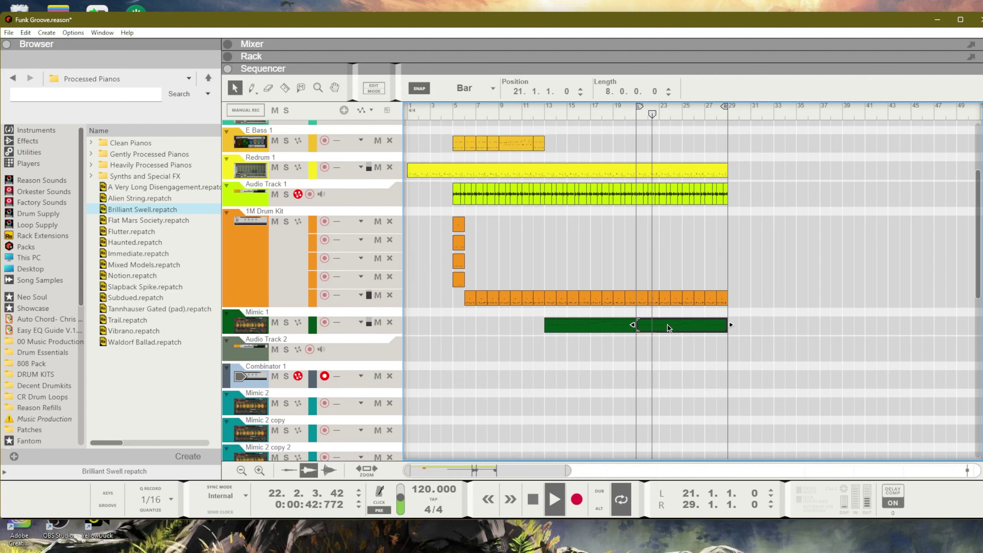
key("space")
left_click(8, 33)
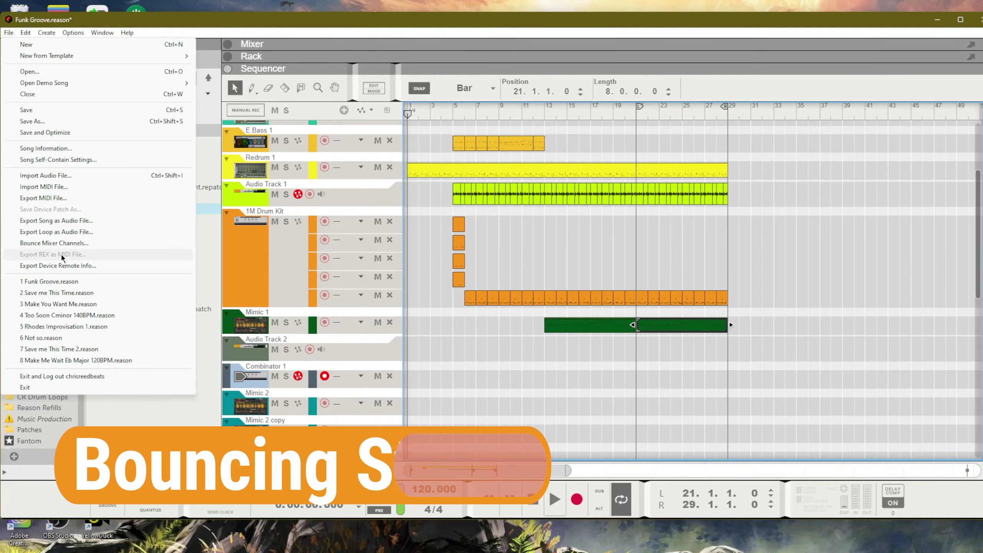
left_click(62, 243)
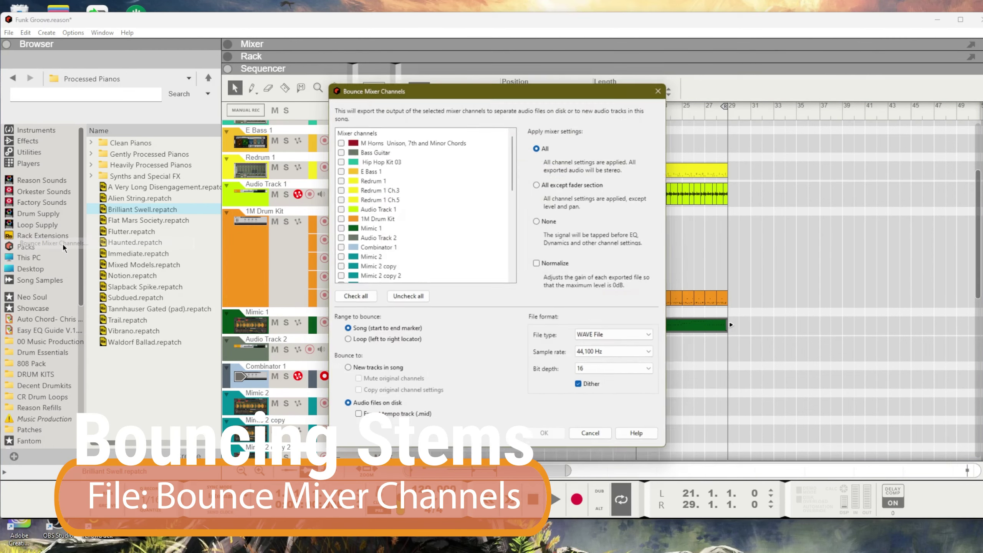
left_click(592, 439)
Step: Open the Bounce Mixer Channels settings, review the channel list and mark all channels for bouncing
left_click(9, 33)
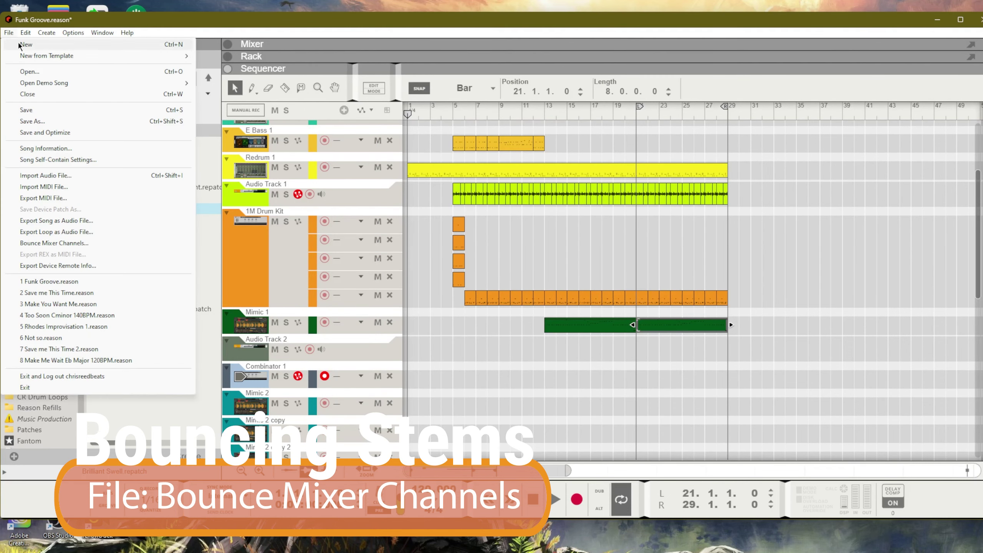
left_click(58, 243)
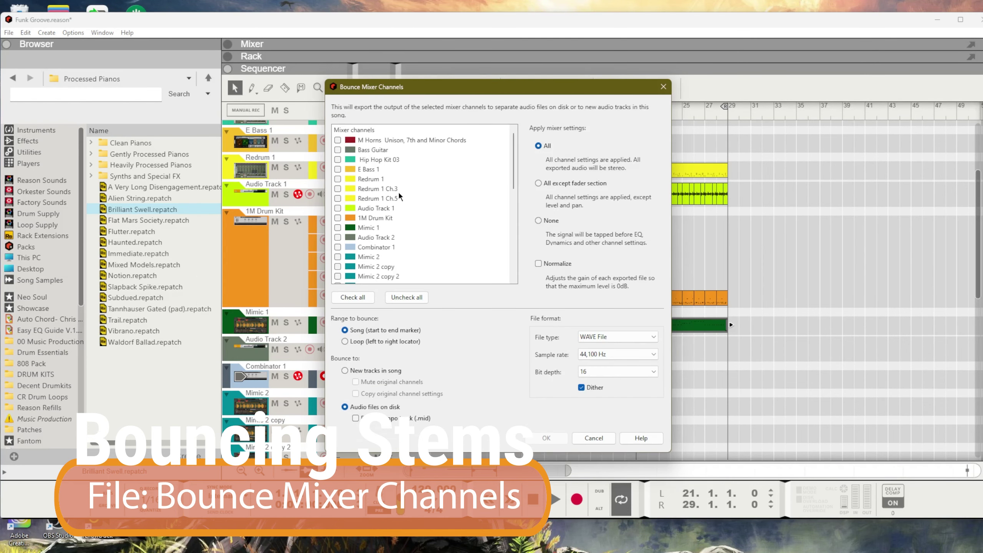
scroll(398, 193, "down", 8)
scroll(399, 193, "up", 8)
scroll(404, 191, "down", 7)
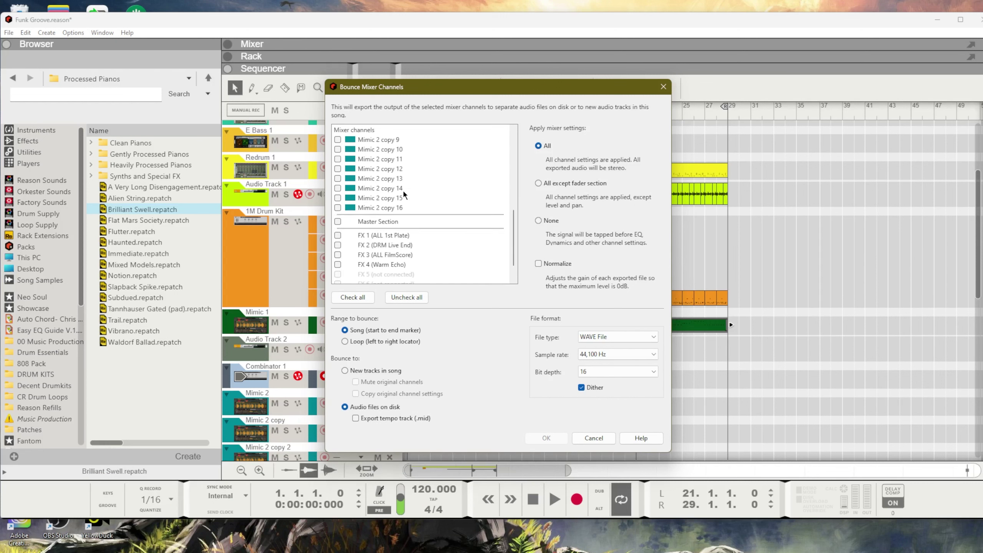
scroll(402, 189, "up", 5)
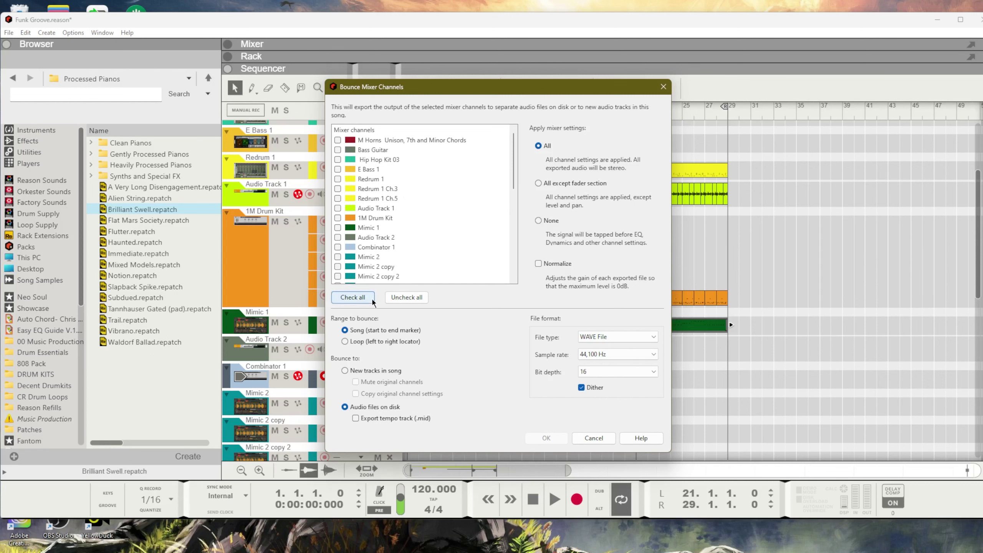
left_click(353, 297)
scroll(381, 240, "down", 5)
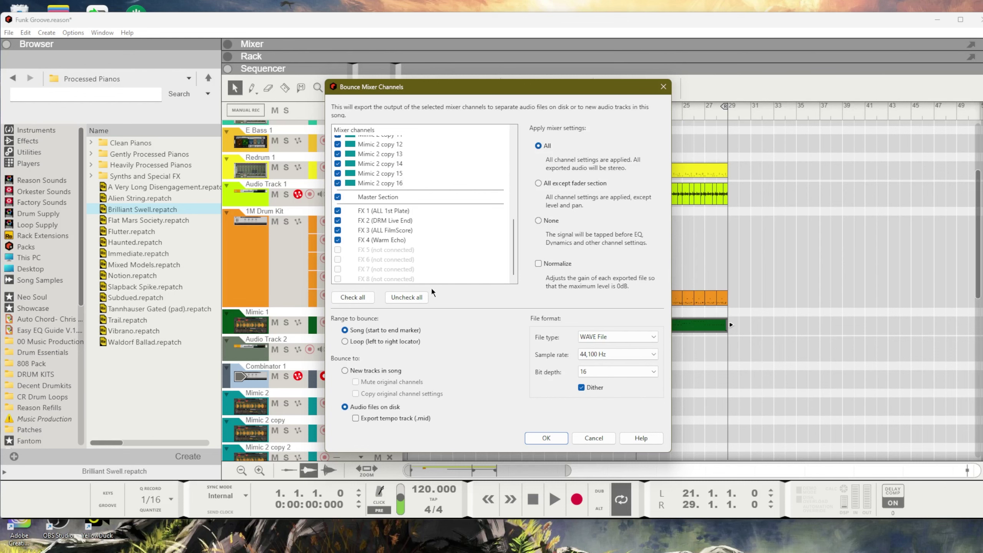
Step: Start the bounce to audio files on disk, creating a new output folder named STEMS as its destination
left_click(546, 438)
left_click(475, 373)
type("STEM")
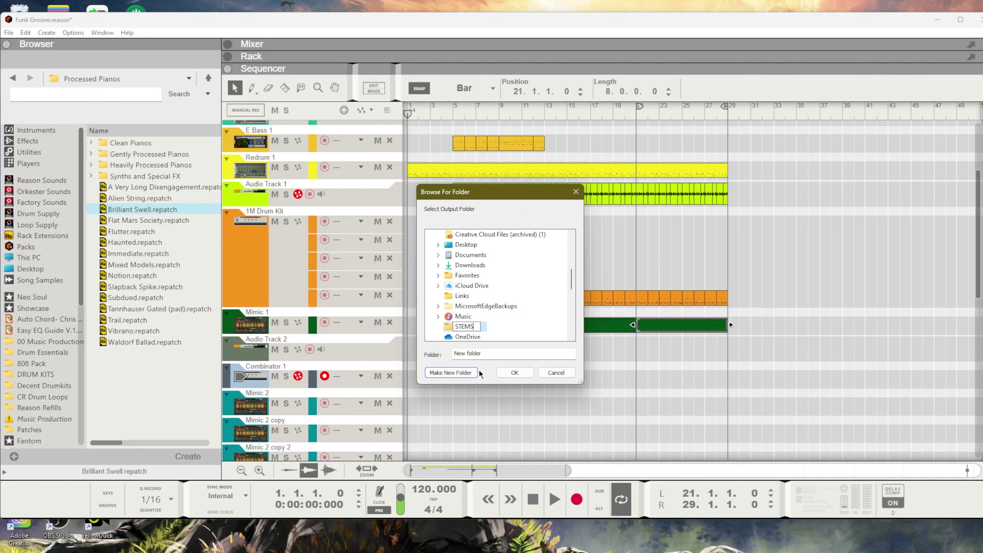
type("S")
key("Return")
left_click(511, 371)
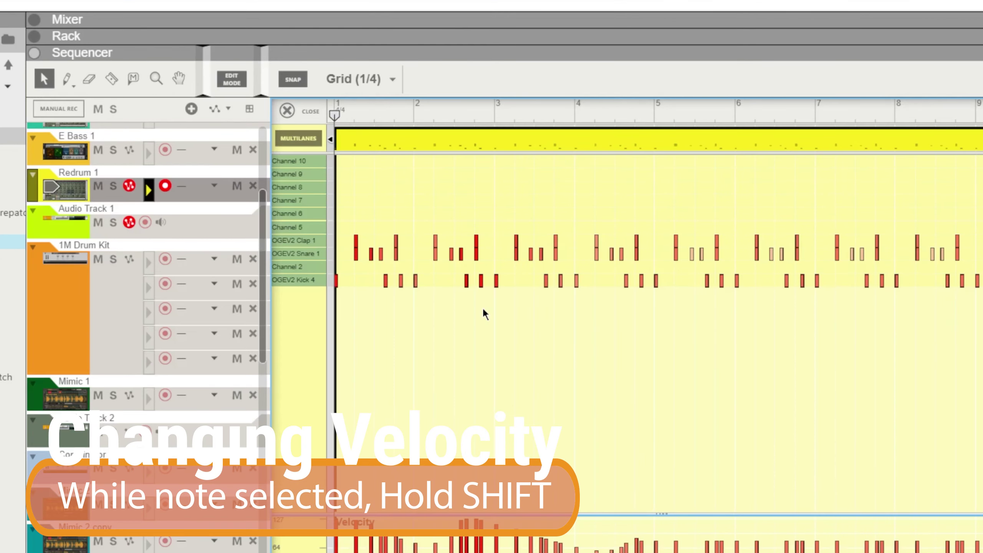
Step: Select the OGEV2 Kick note at position 2.4.2.0 in the Redrum clip and lower its velocity to 70
left_click(484, 308)
left_click(481, 281)
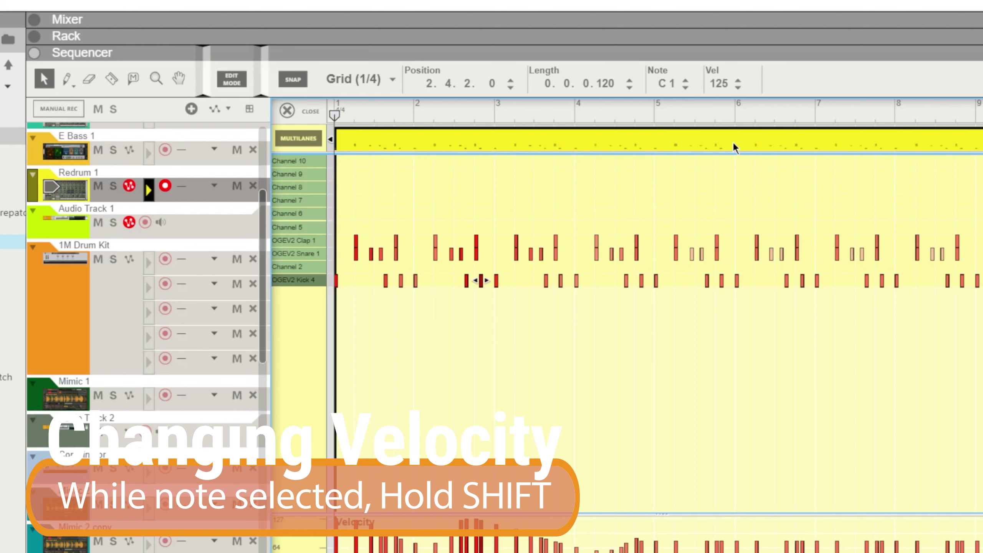
left_click_drag(720, 83, 743, 293)
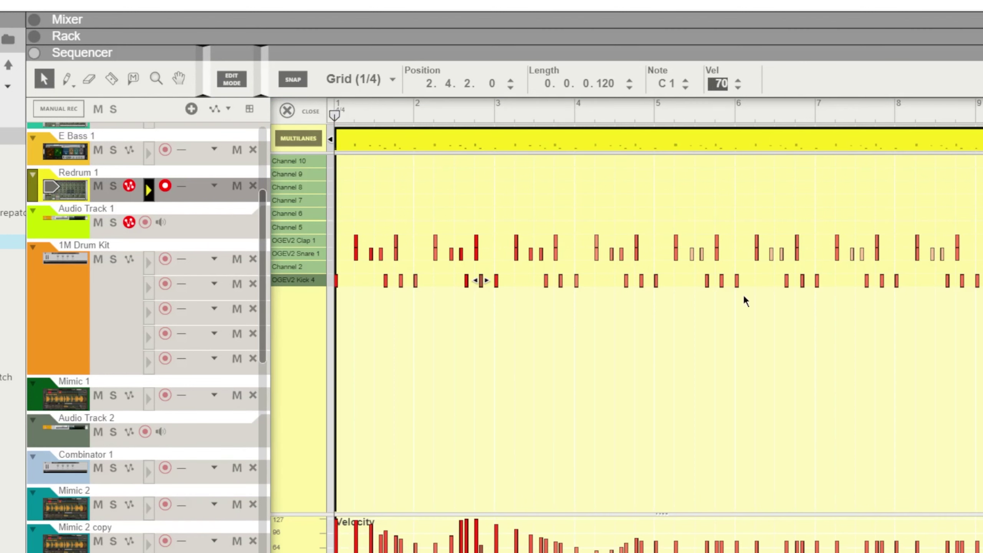
left_click_drag(707, 108, 724, 231)
Step: Reselect the kick note at 2.4.2.0 and raise its velocity to 104 in the velocity lane
left_click(570, 381)
left_click(483, 281)
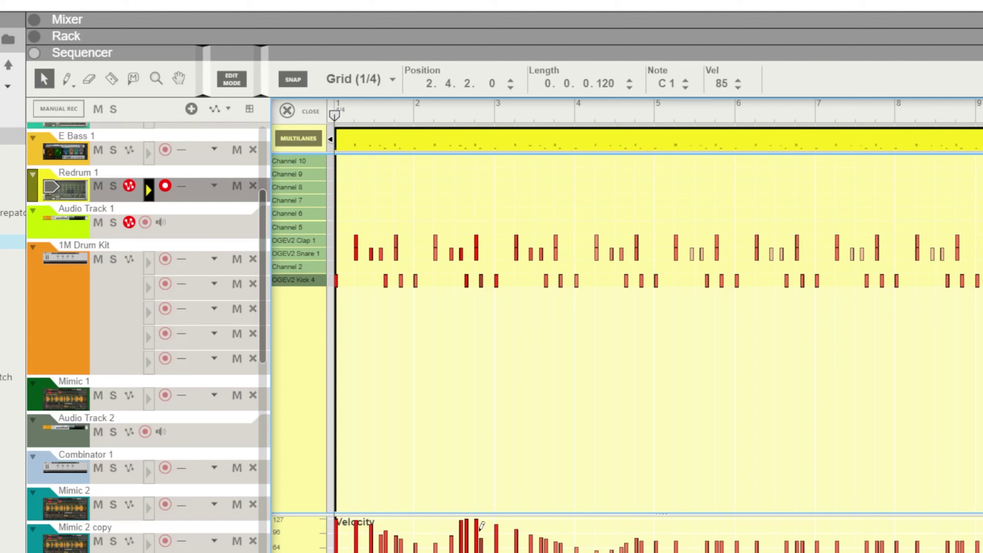
mouse_move(482, 526)
left_mouse_down()
mouse_move(476, 511)
mouse_move(464, 550)
mouse_move(486, 533)
mouse_move(485, 543)
mouse_move(485, 530)
left_mouse_up()
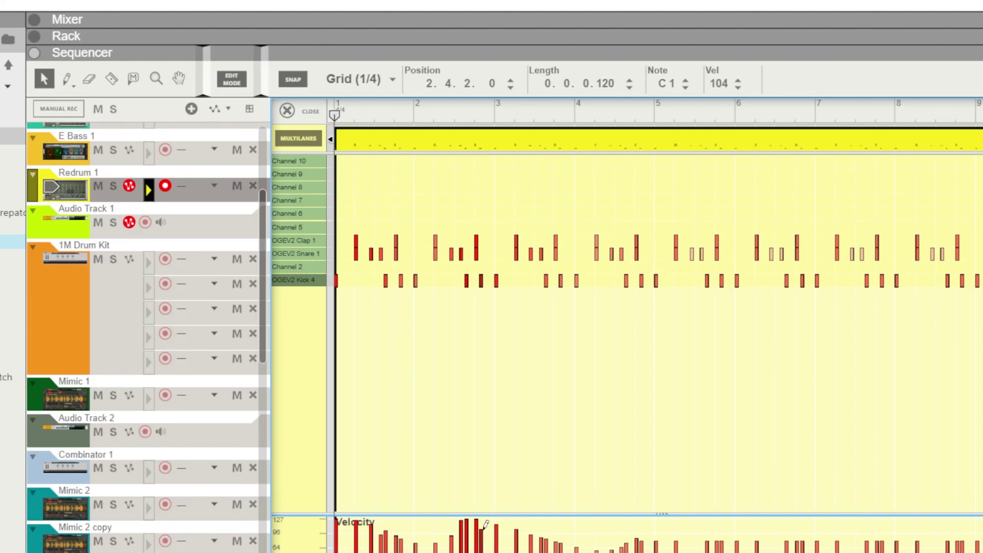
Step: Select the kick, snare and clap notes between bars 2 and 5 and redraw only their velocities
left_click_drag(674, 289, 458, 223)
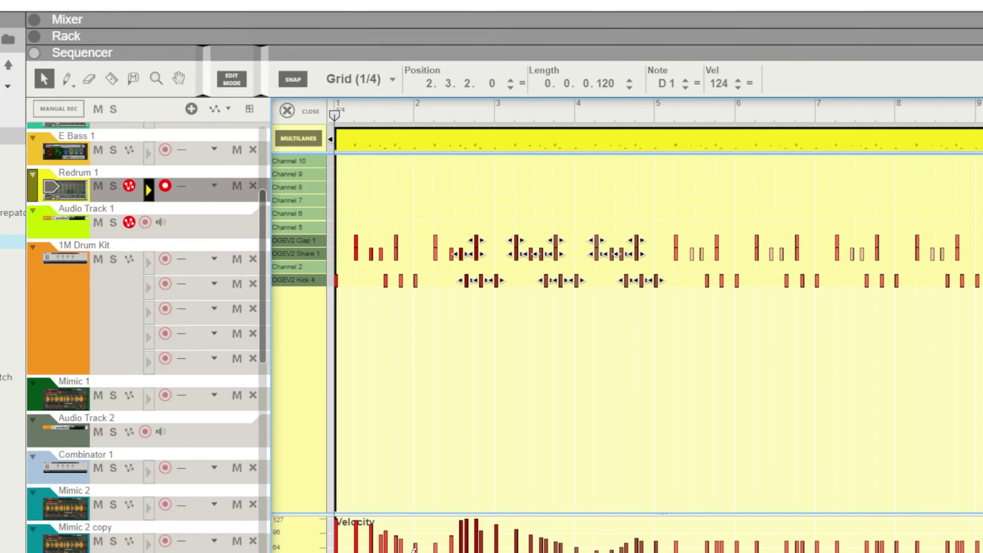
mouse_move(414, 550)
left_mouse_down()
mouse_move(395, 548)
mouse_move(581, 552)
mouse_move(617, 545)
mouse_move(454, 544)
mouse_move(658, 538)
mouse_move(461, 536)
mouse_move(505, 528)
mouse_move(624, 540)
mouse_move(557, 542)
left_mouse_up()
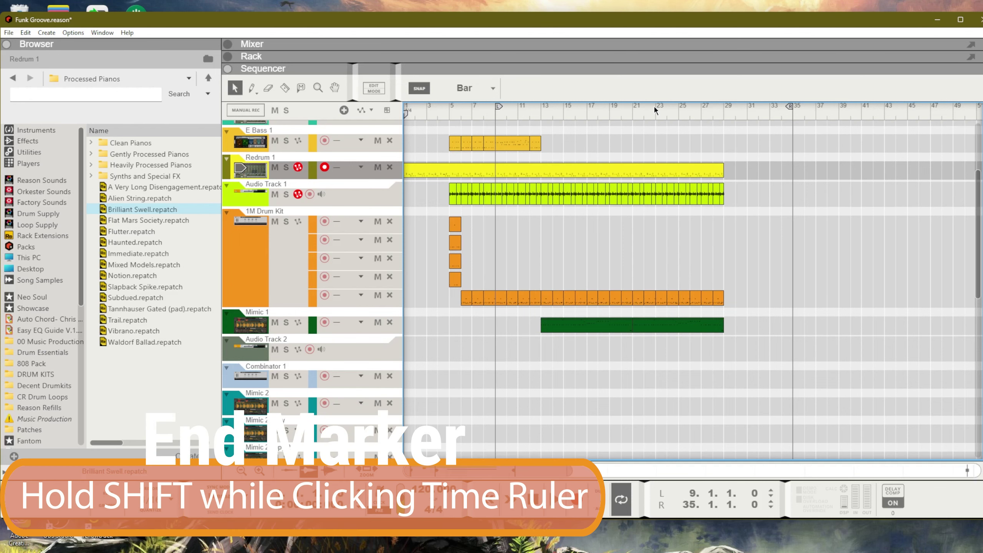
Step: Move the left loop locator to bar 13
left_click_drag(678, 112, 545, 148)
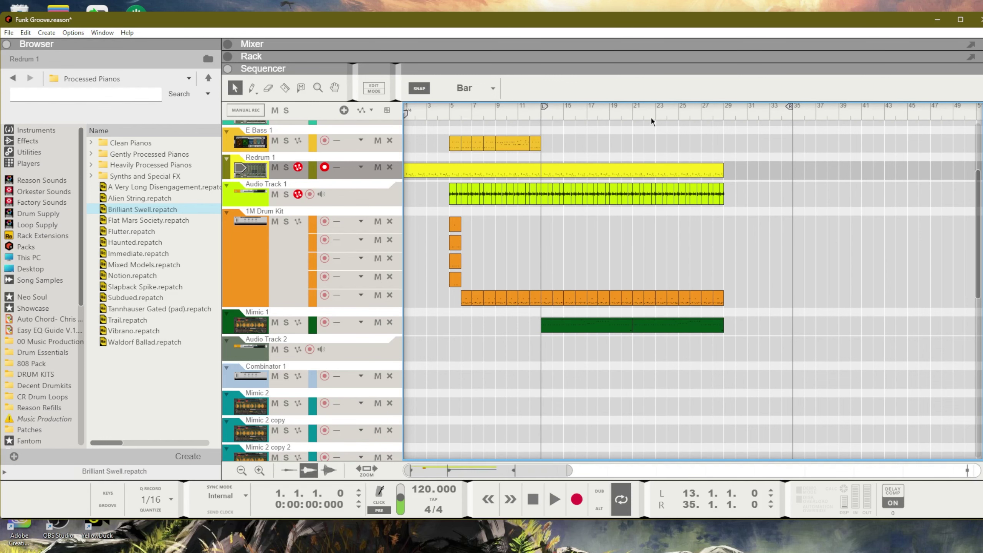
Step: Move the right loop locator to bar 29 and the song end marker to bar 30
left_click_drag(742, 110, 725, 98)
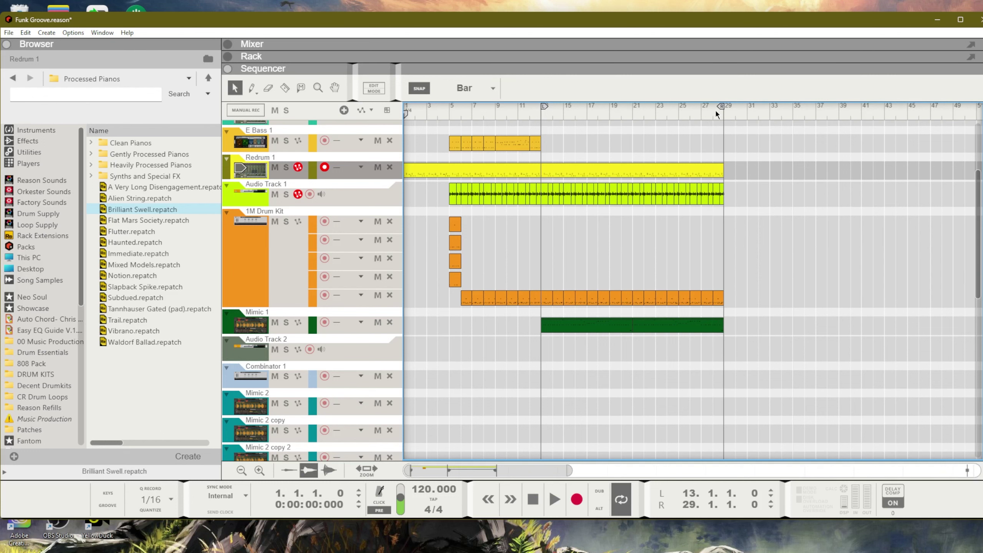
left_click_drag(515, 471, 565, 470)
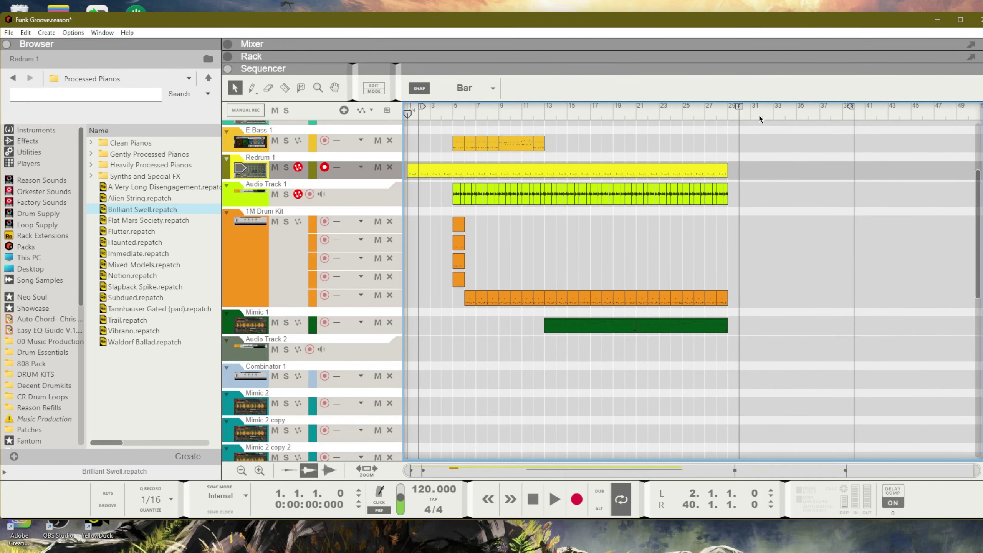
Step: Place the left loop locator at bar 17 and the right loop locator at bar 35
left_click(455, 118, "ctrl")
left_click(591, 117, "ctrl")
left_click(908, 118, "alt")
left_click(794, 117, "alt")
mouse_move(739, 106)
left_mouse_down()
mouse_move(859, 116)
mouse_move(668, 132)
mouse_move(898, 164)
mouse_move(741, 171)
left_mouse_up()
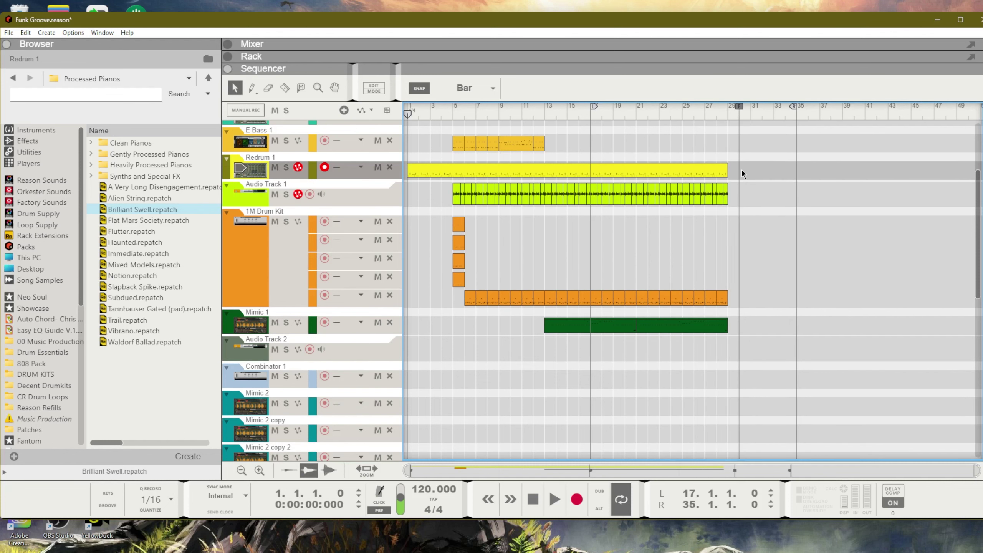
mouse_move(872, 114)
left_mouse_down()
mouse_move(684, 115)
mouse_move(811, 121)
mouse_move(733, 131)
mouse_move(767, 127)
mouse_move(751, 129)
left_mouse_up()
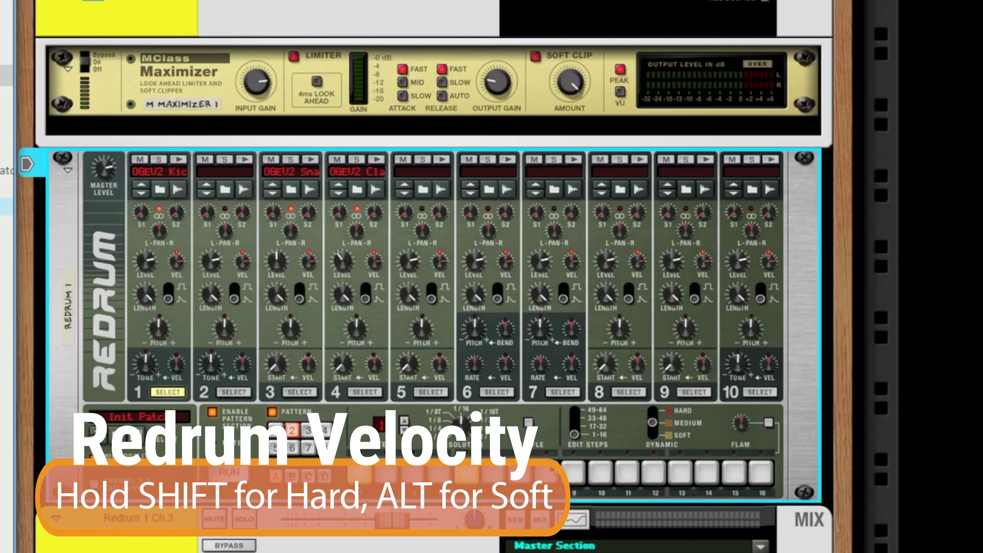
Step: Program Redrum's kick channel with soft hits on steps 9 and 13 and hard hits on steps 3, 7, 11 and 15
left_click(575, 472, "alt")
left_click(676, 480, "alt")
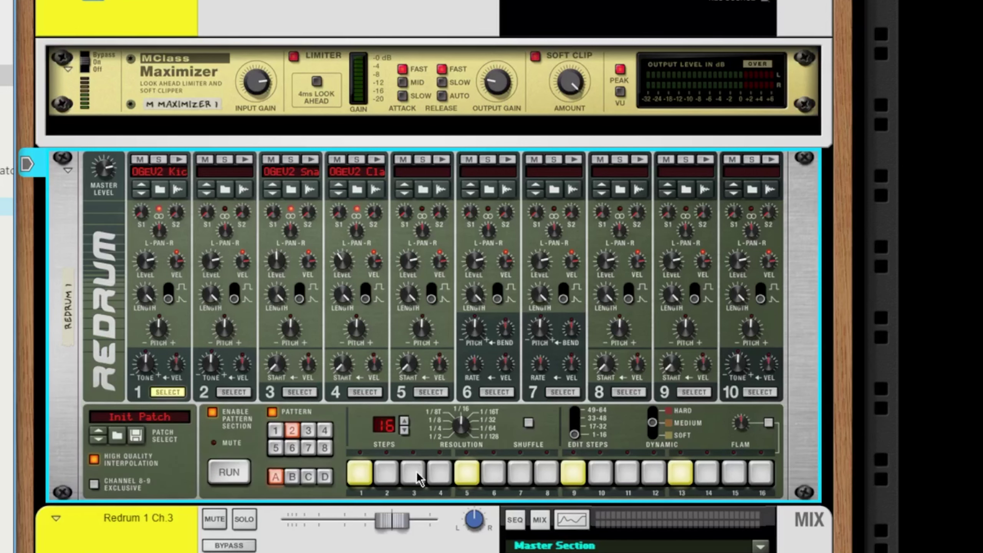
left_click(414, 473)
left_click(521, 476, "shift")
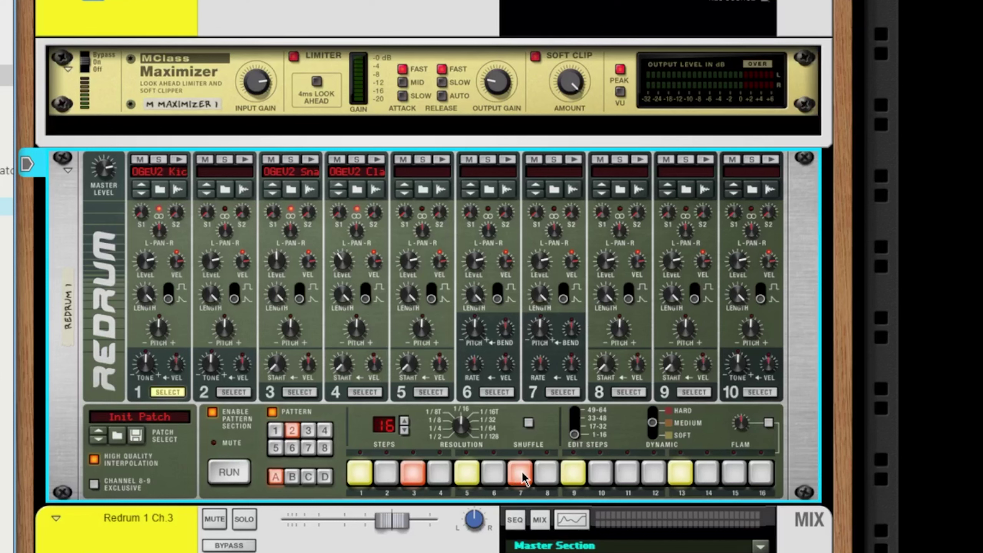
left_click(628, 479)
left_click(734, 473)
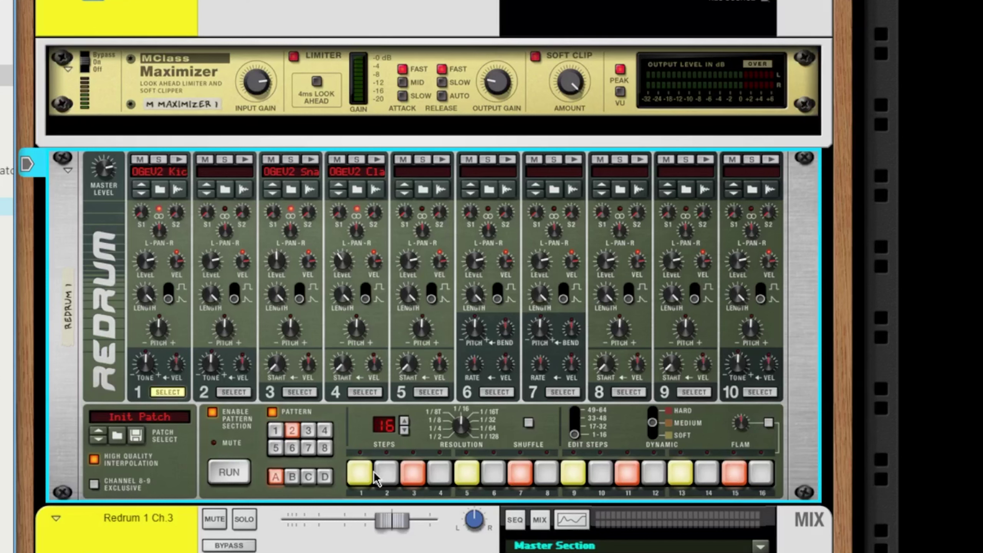
Step: Fill all 16 kick steps with medium hits and clear the whole step row
left_click_drag(364, 476, 759, 478)
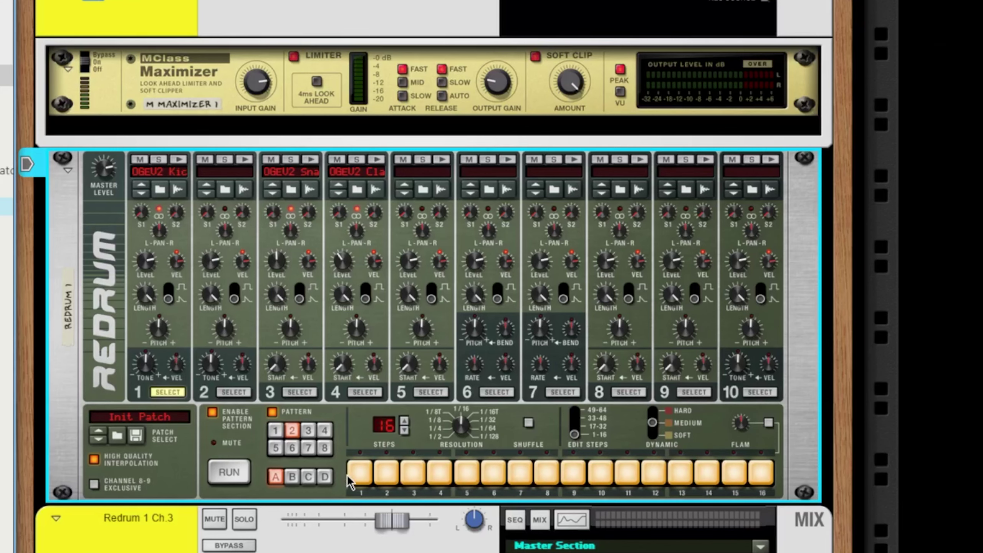
left_click(352, 479)
left_click(386, 370)
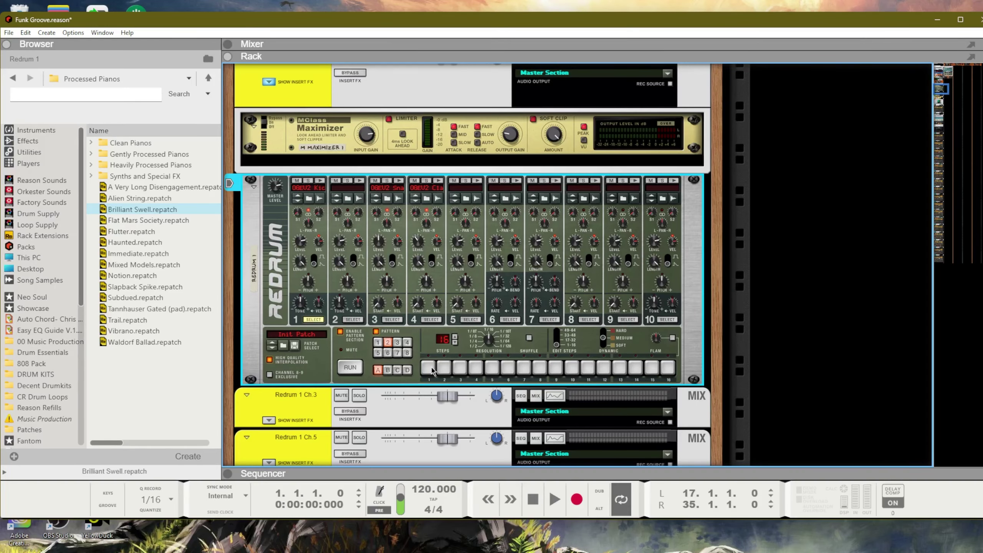